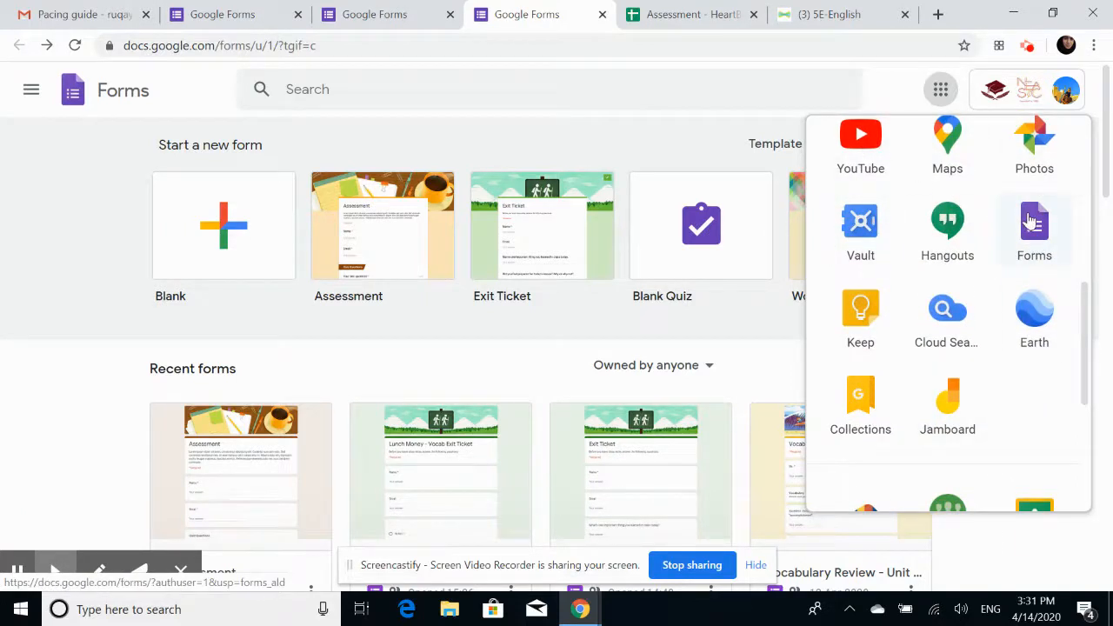
Open Google Forms, browse the full template gallery and create a new form from the Assessment template
click(1031, 222)
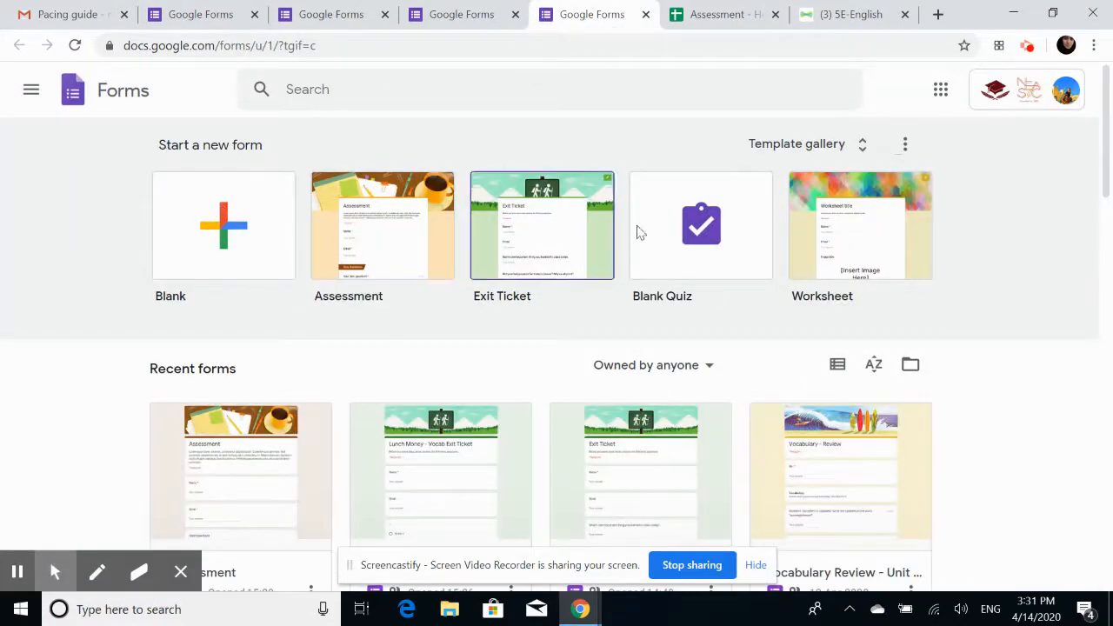
click(830, 239)
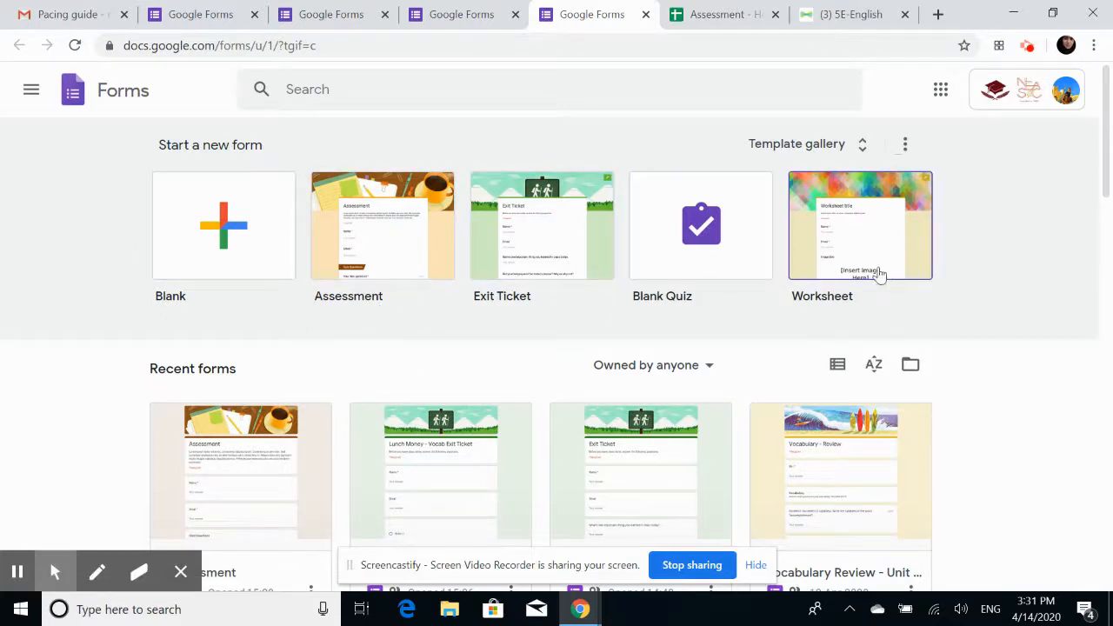
click(862, 144)
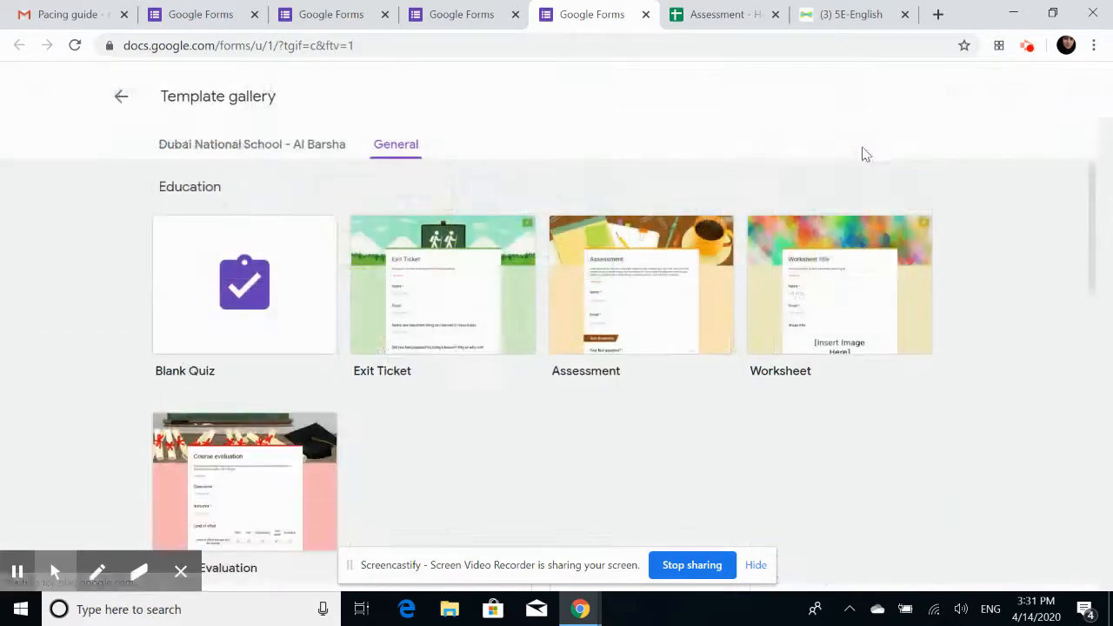
drag(1093, 197, 1087, 120)
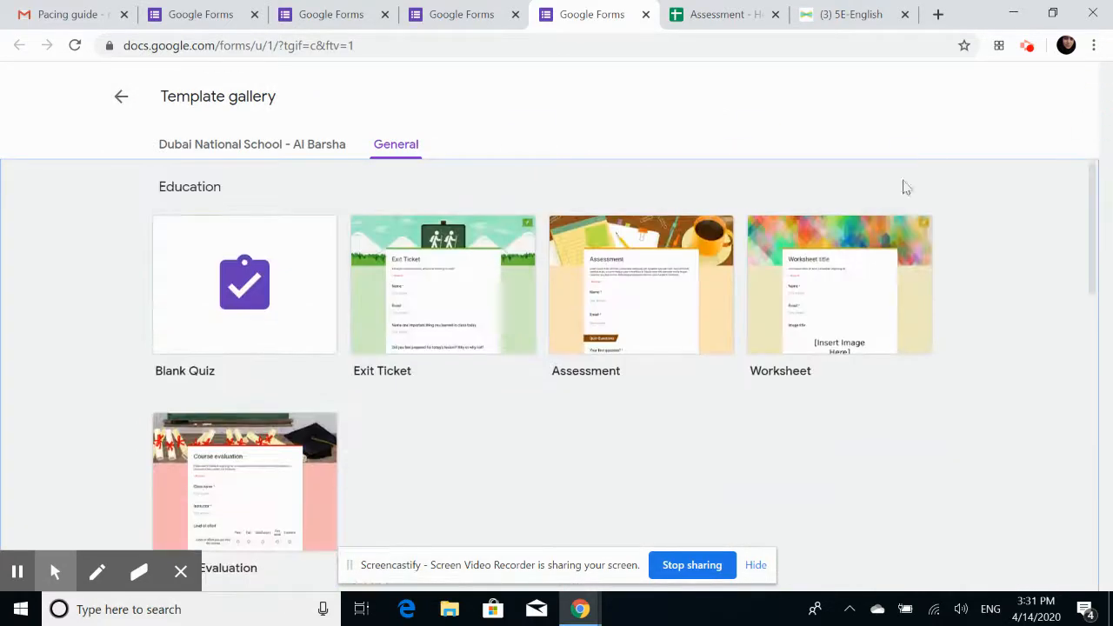
click(639, 289)
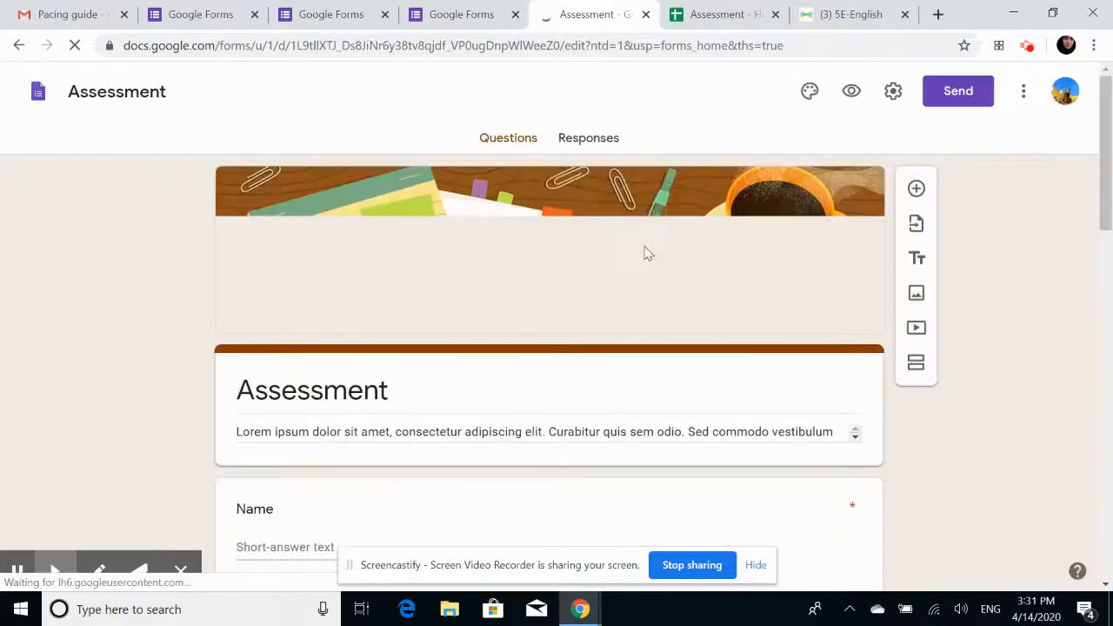
Extend the form's heading so it reads Assessment - Vocabulary "L16"
triple_click(335, 467)
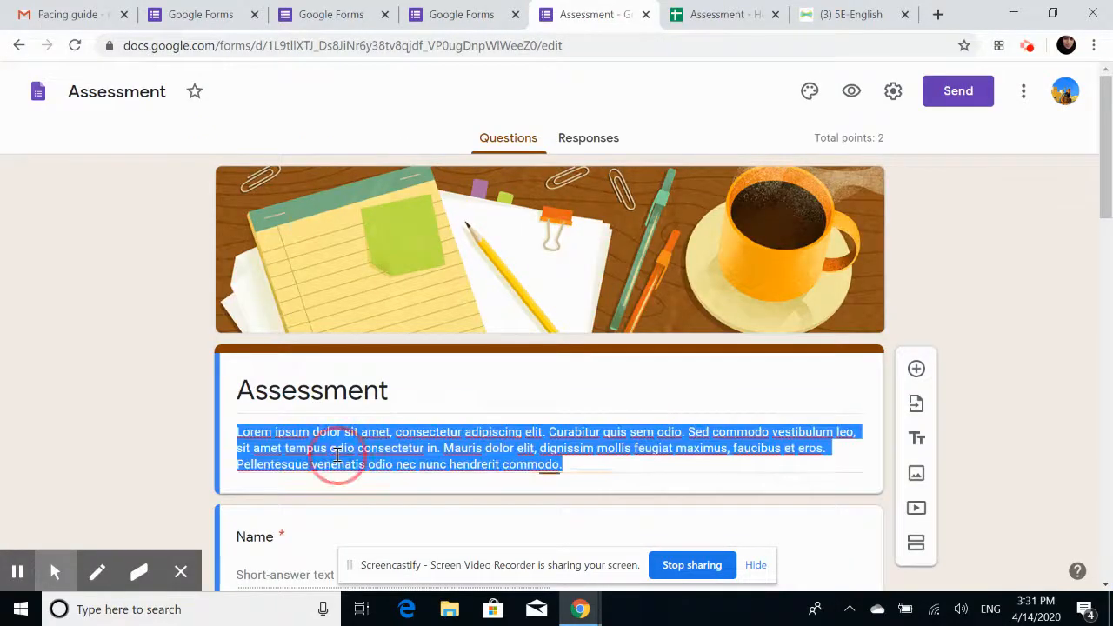
drag(1102, 169, 1101, 241)
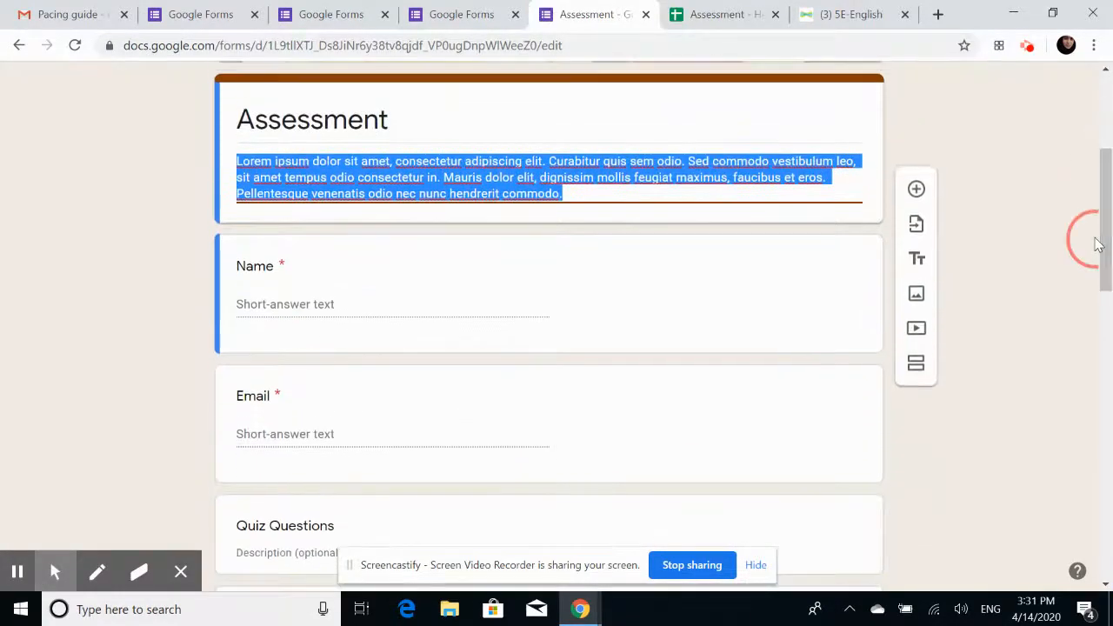
click(395, 120)
click(395, 116)
text(- Voac)
key(BackSpace)
key(BackSpace)
text(cabulary )
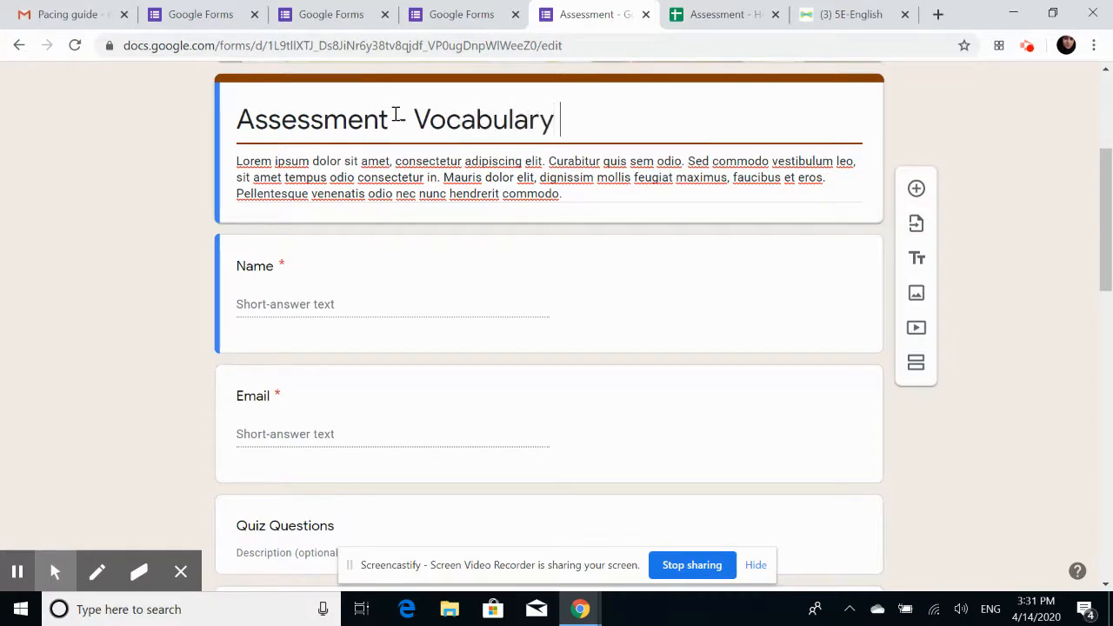
text("L16")
Replace the placeholder description under the form heading with "Answer each q carefully!"
triple_click(415, 209)
triple_click(584, 197)
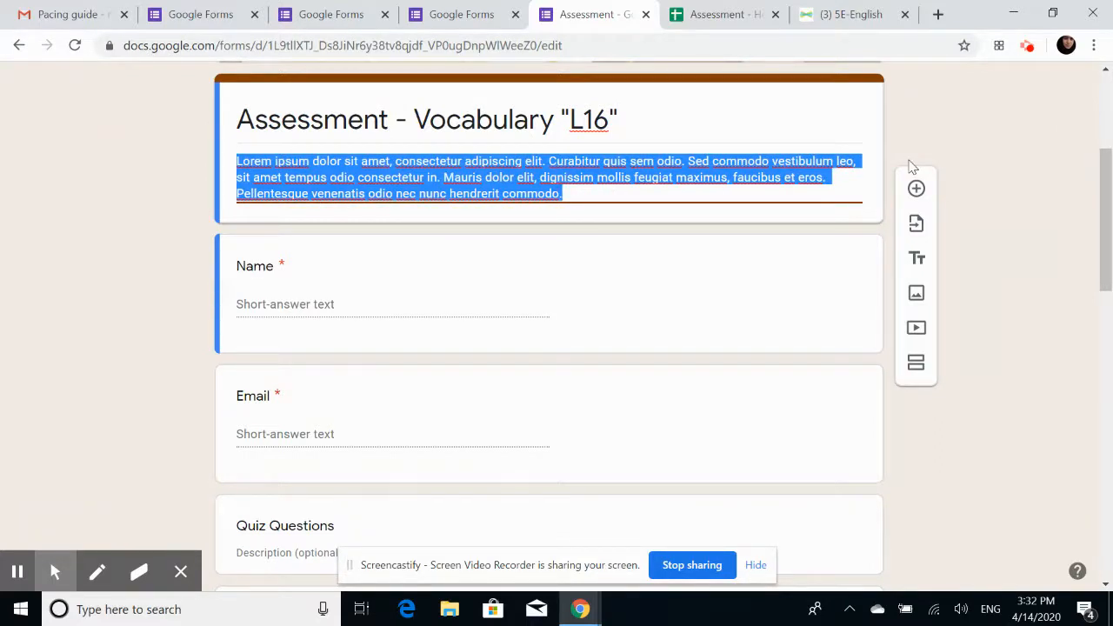
text(Answer each q carefully!)
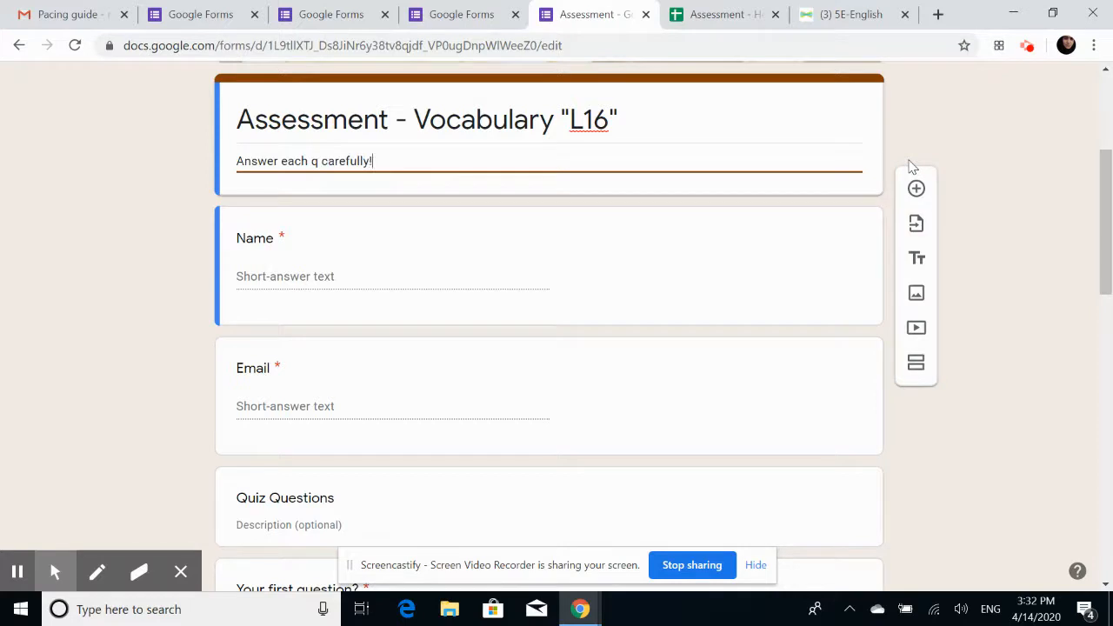
Examine the Name and Email questions, including the answer types available for the Name question
click(346, 269)
drag(1105, 202, 1105, 241)
click(713, 156)
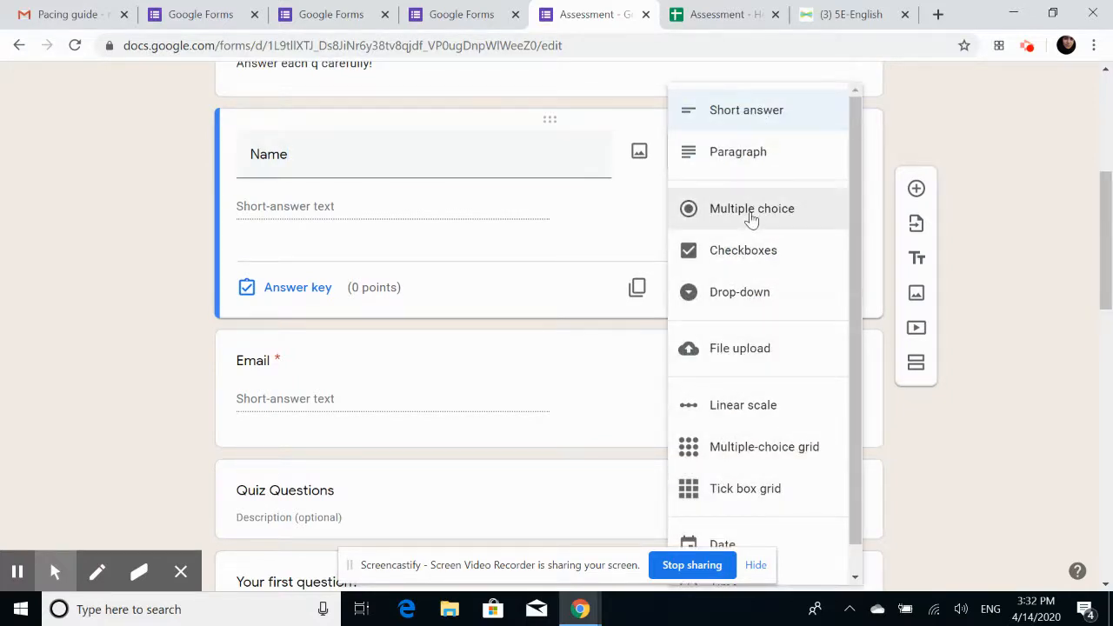
click(313, 163)
click(164, 280)
click(316, 398)
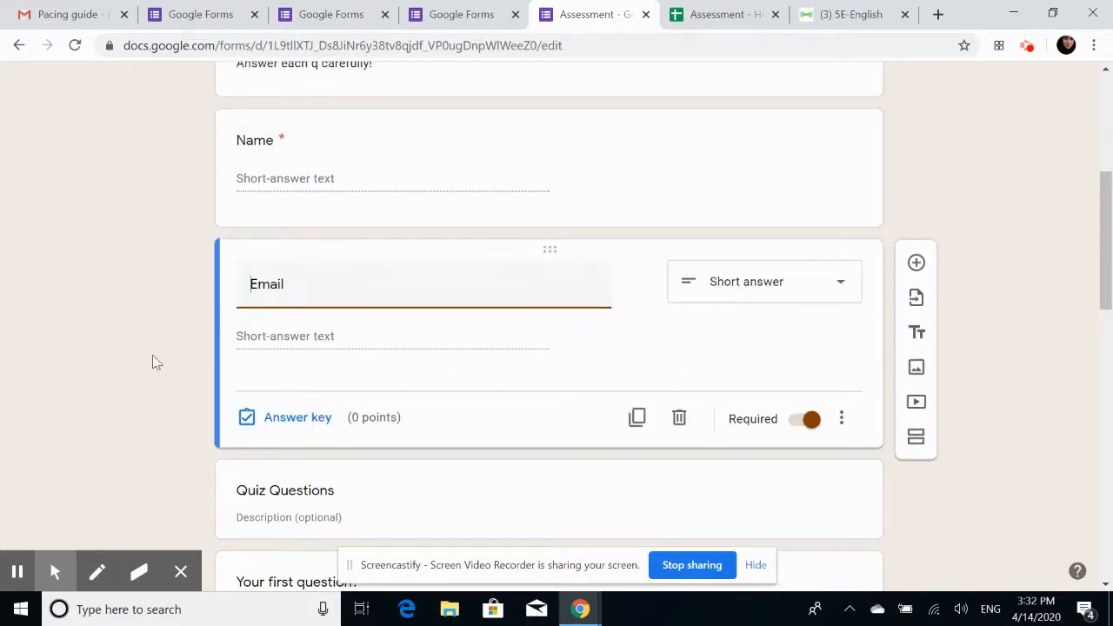
click(304, 178)
click(184, 177)
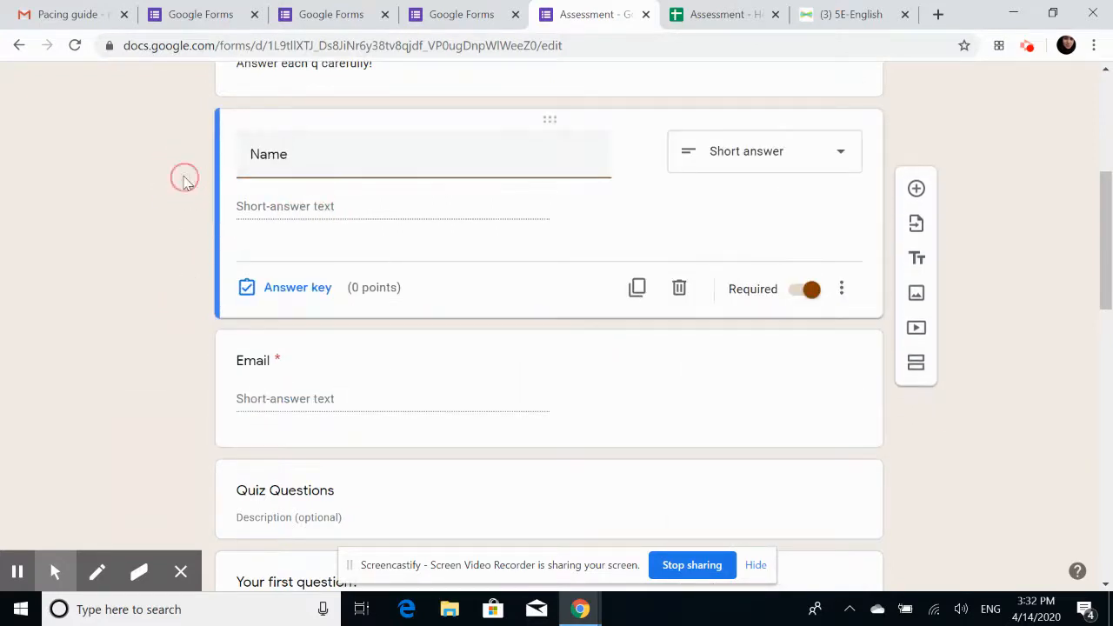
click(160, 323)
click(36, 427)
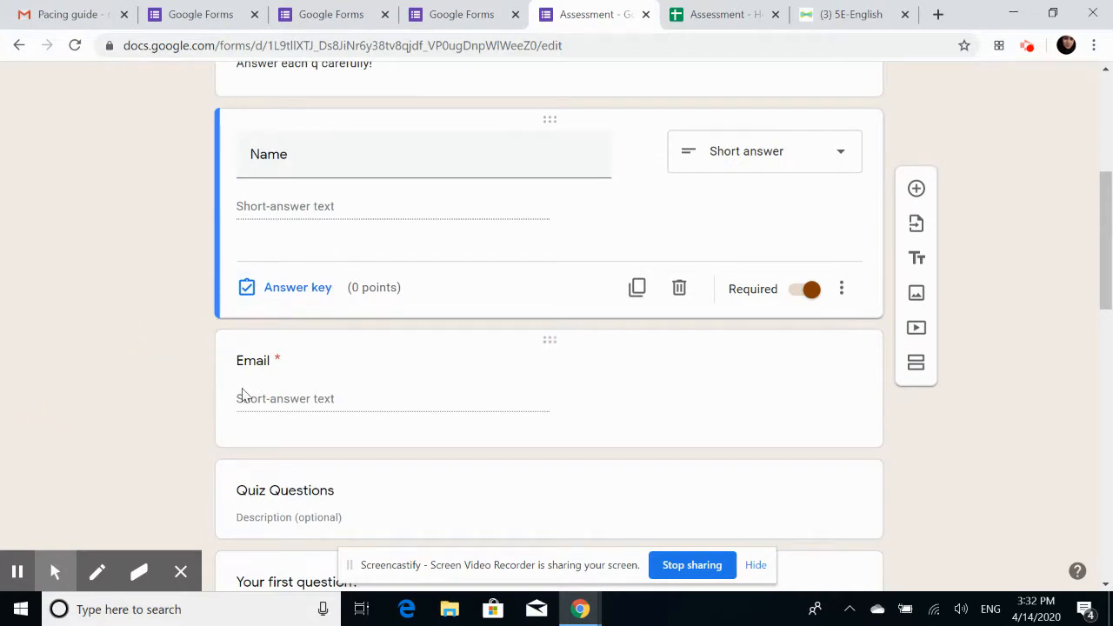
Switch the Email question's Required setting off and back on
drag(1104, 257, 1105, 310)
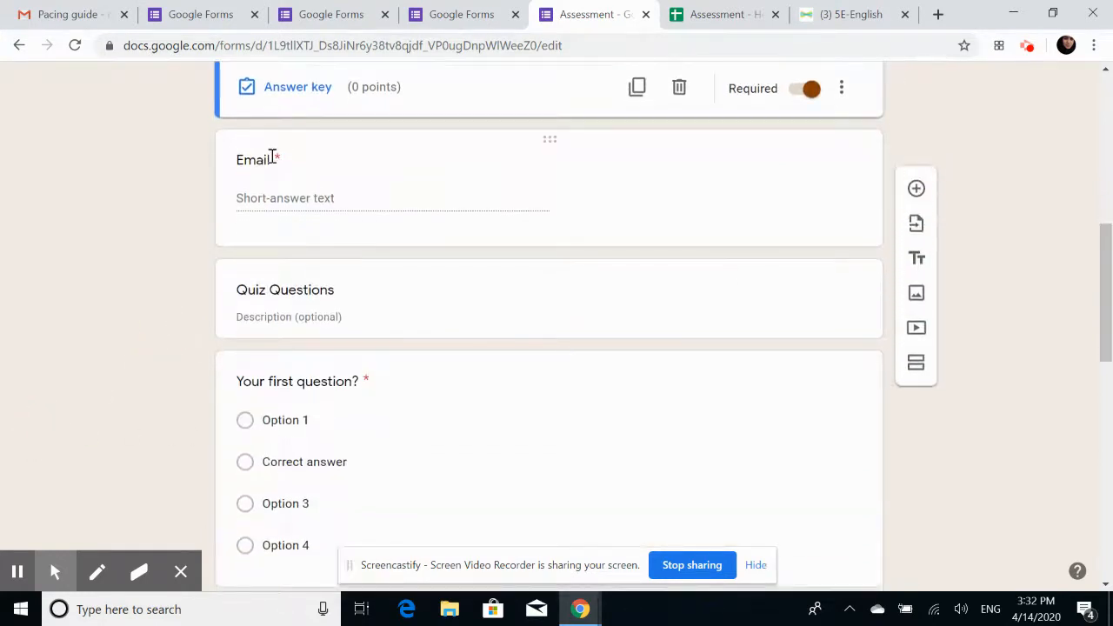
click(722, 169)
click(810, 219)
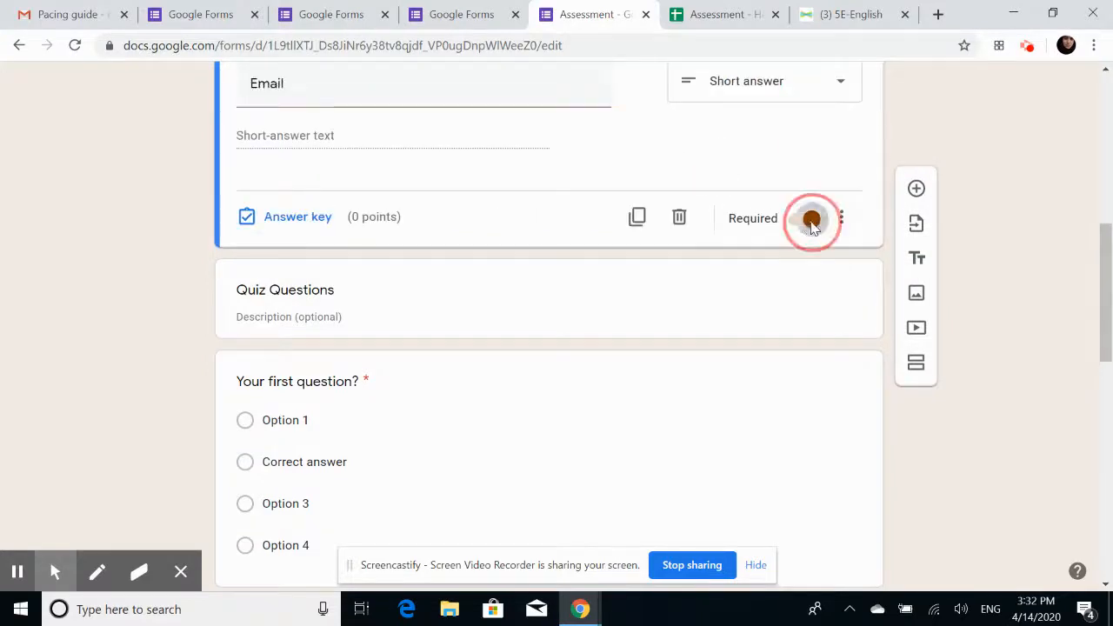
click(810, 222)
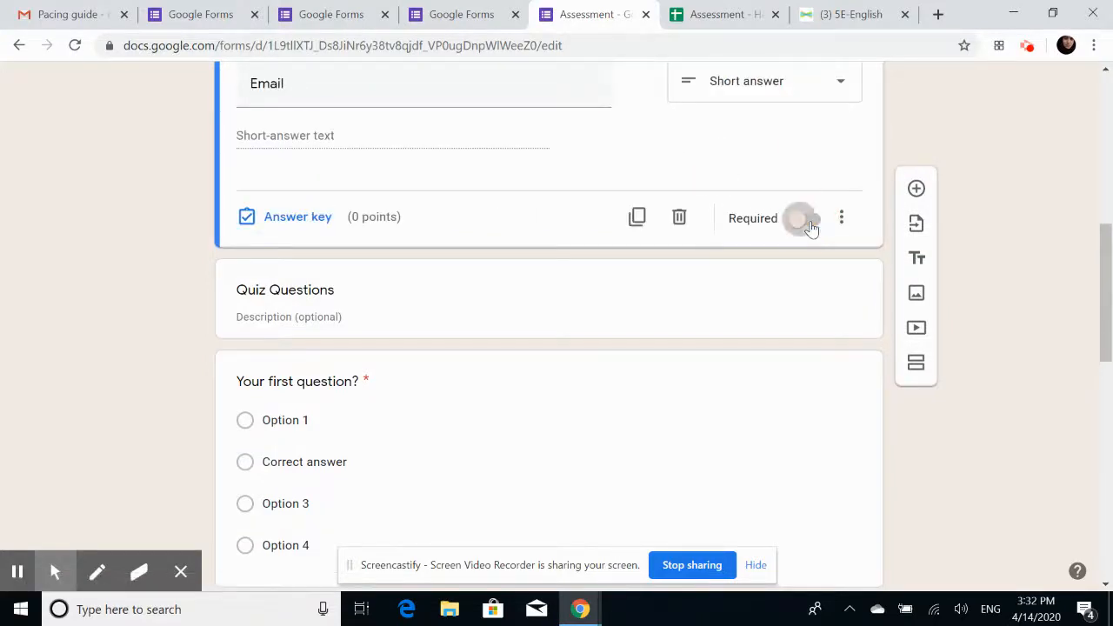
click(810, 221)
Delete the "Quiz Questions" title block located between the Email question and the first quiz question
drag(1104, 274, 1104, 316)
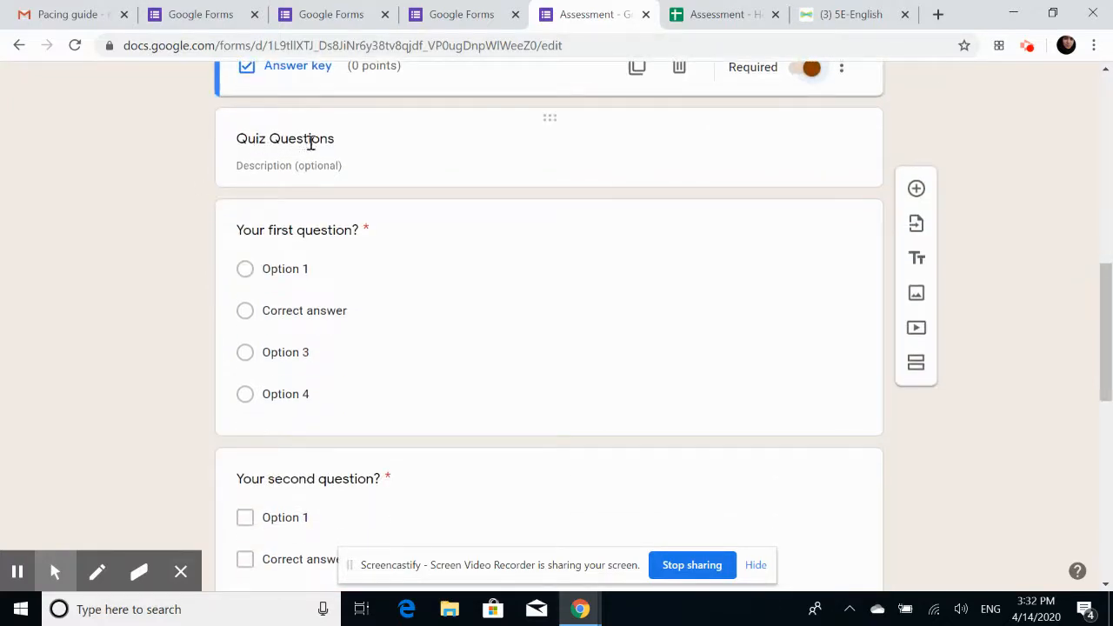
click(308, 137)
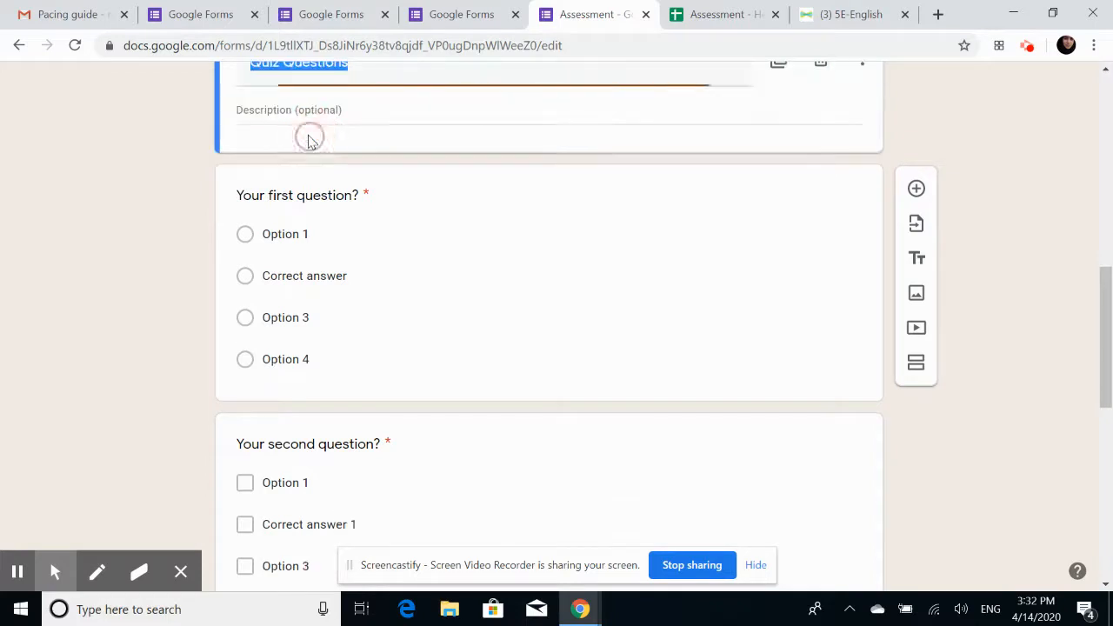
click(1106, 365)
drag(1106, 366, 1106, 304)
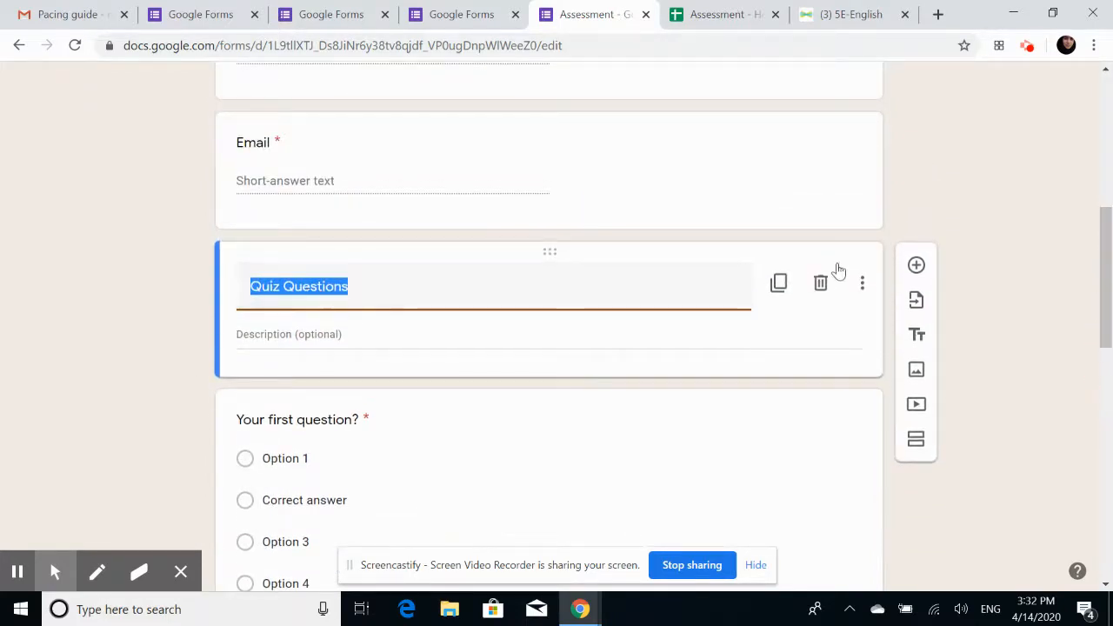
click(820, 284)
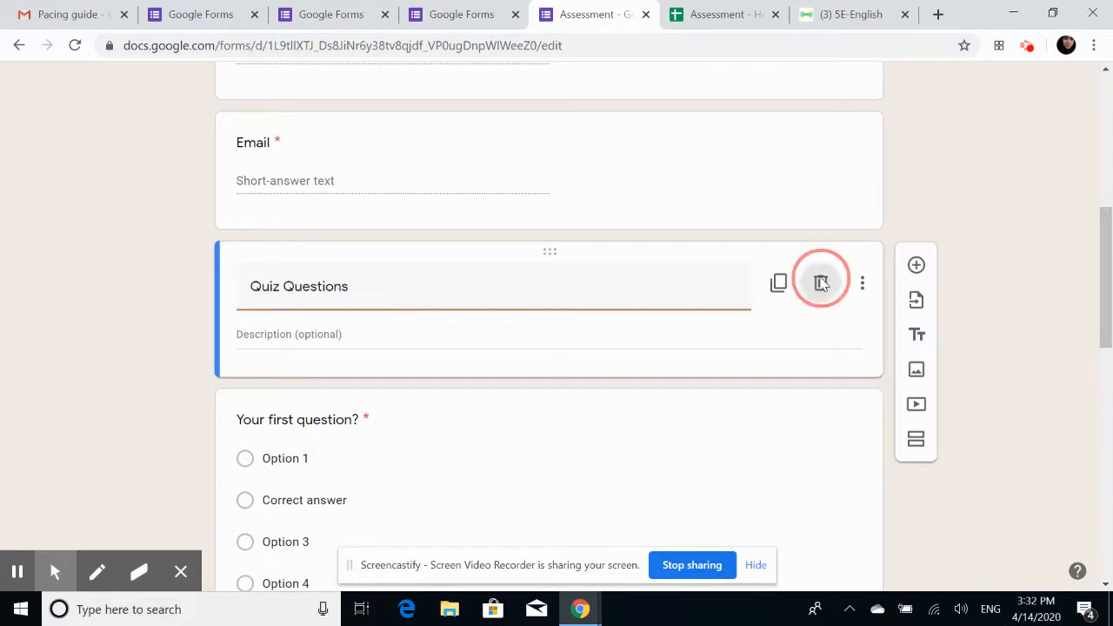
Add a blank question below the Email question and delete it again
click(919, 193)
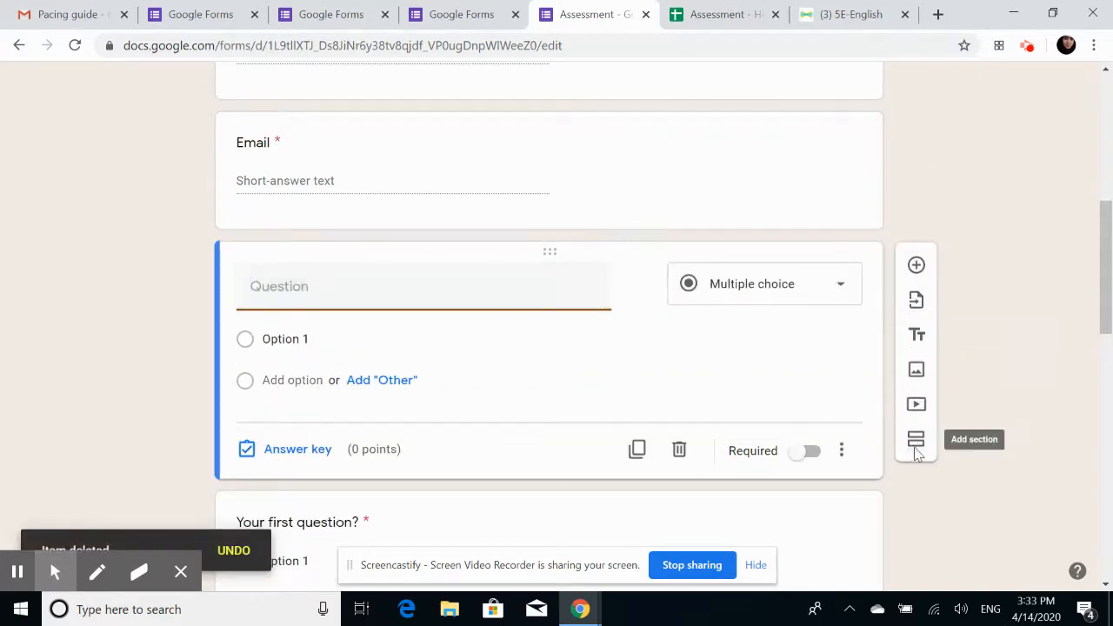
click(683, 453)
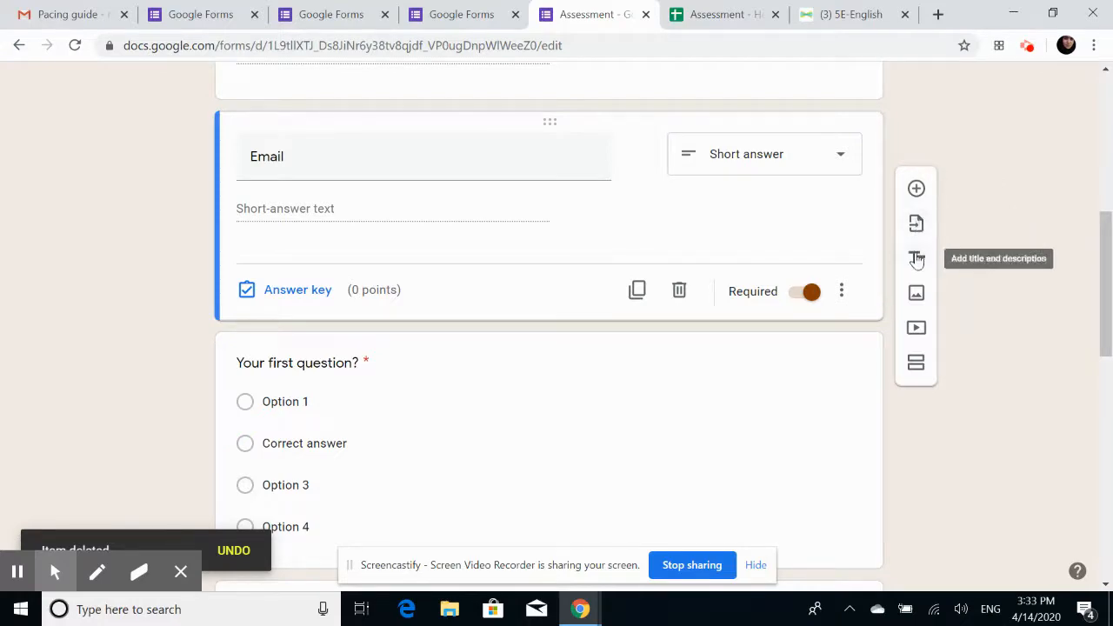
Add a title and description block below the Email question and title it "(A) Multiple Choice"
scroll(918, 259, up, 7)
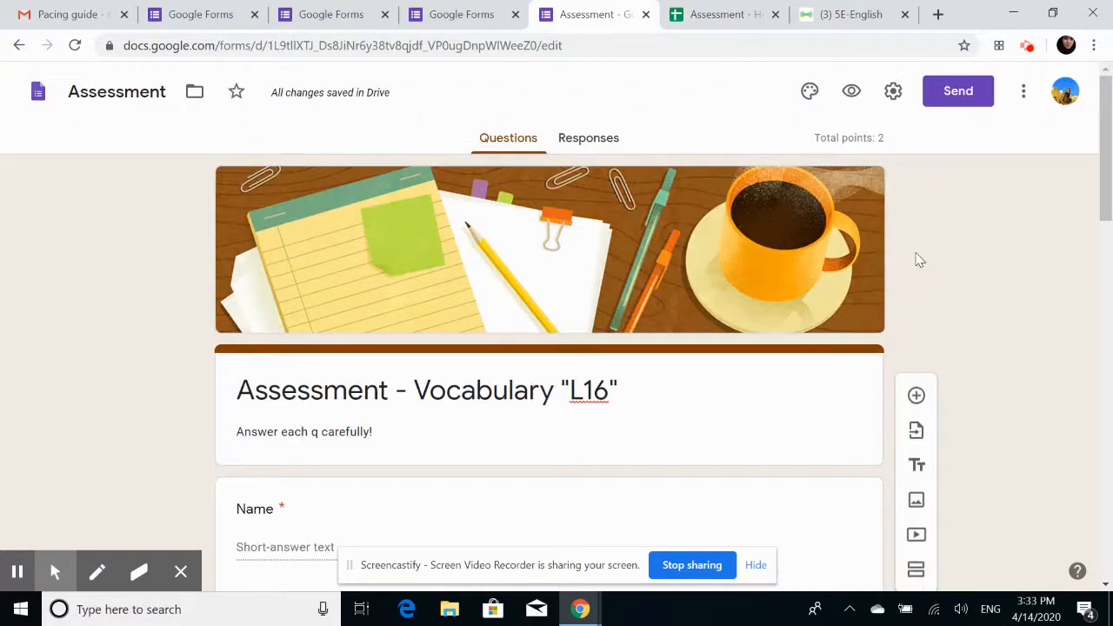
scroll(1097, 94, down, 5)
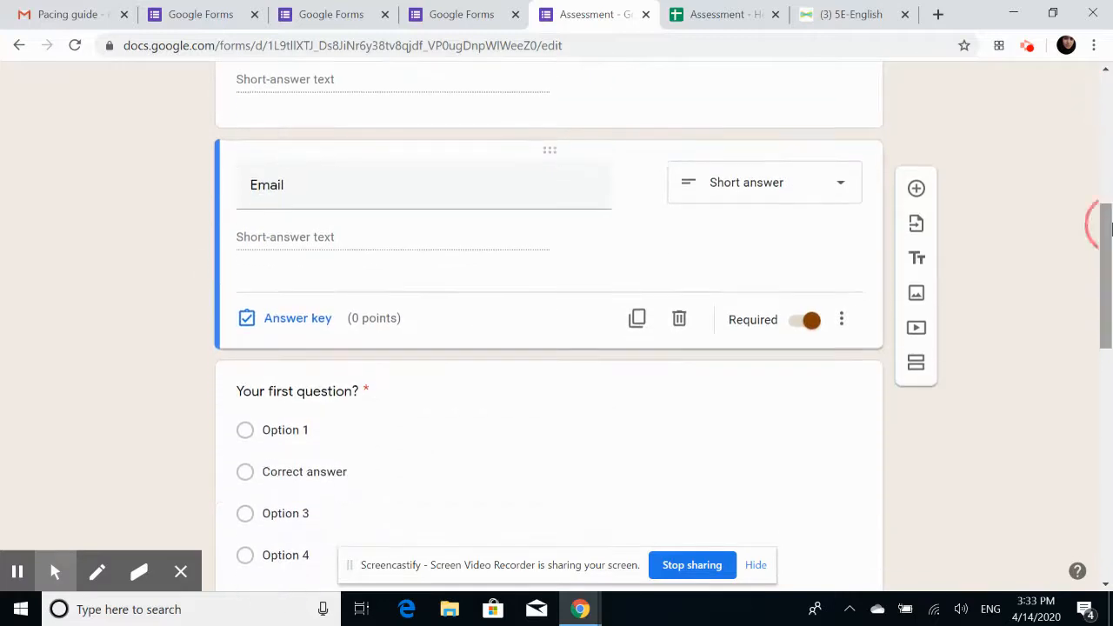
click(920, 261)
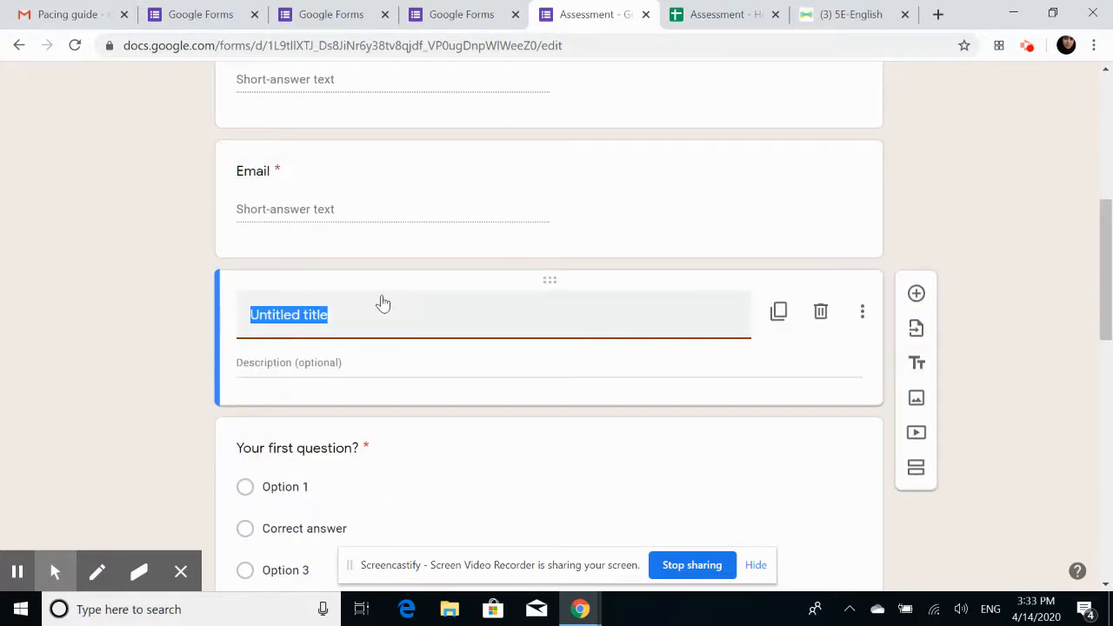
text(Mult)
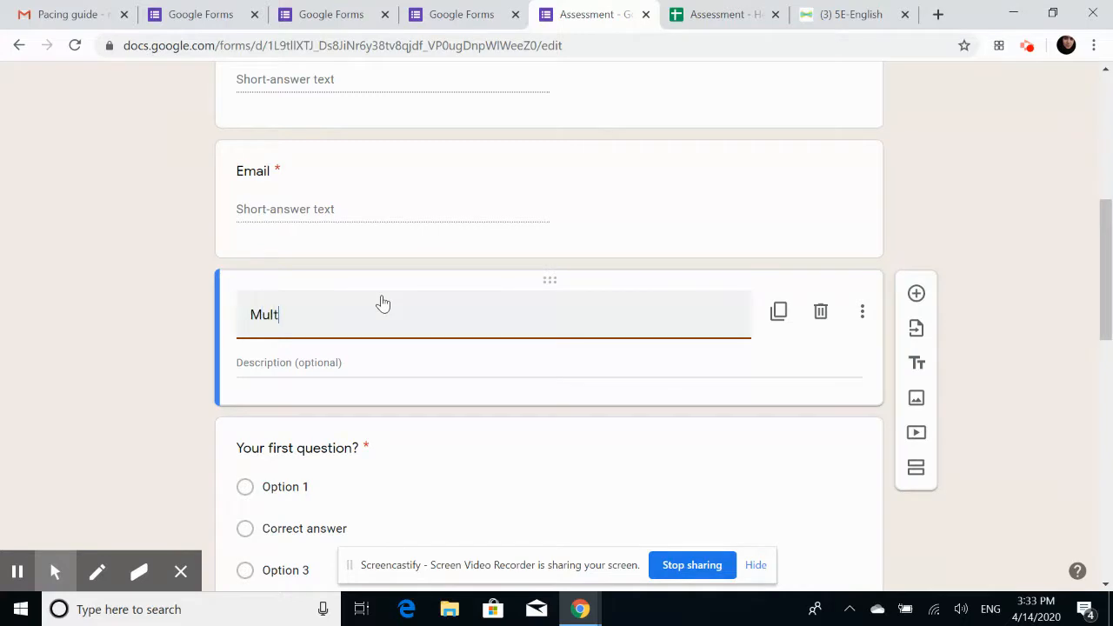
text(iple Choi)
key(BackSpace)
text(oic(A))
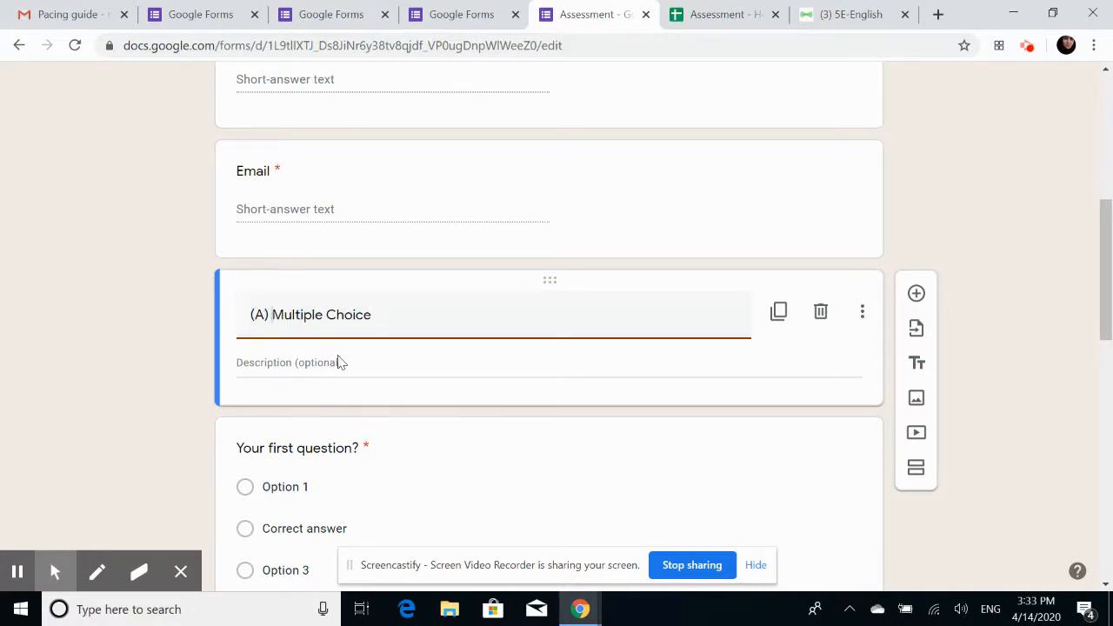
Replace the first question's text with: How many syllables in the word "Feature"?
drag(1105, 256, 1105, 329)
click(296, 170)
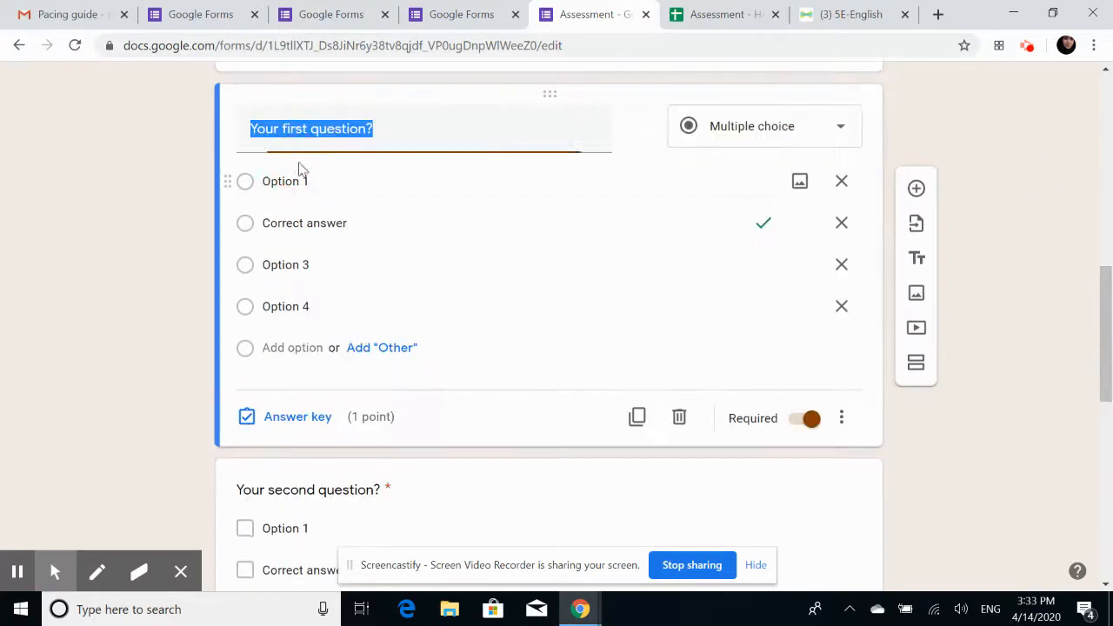
text(How many sy)
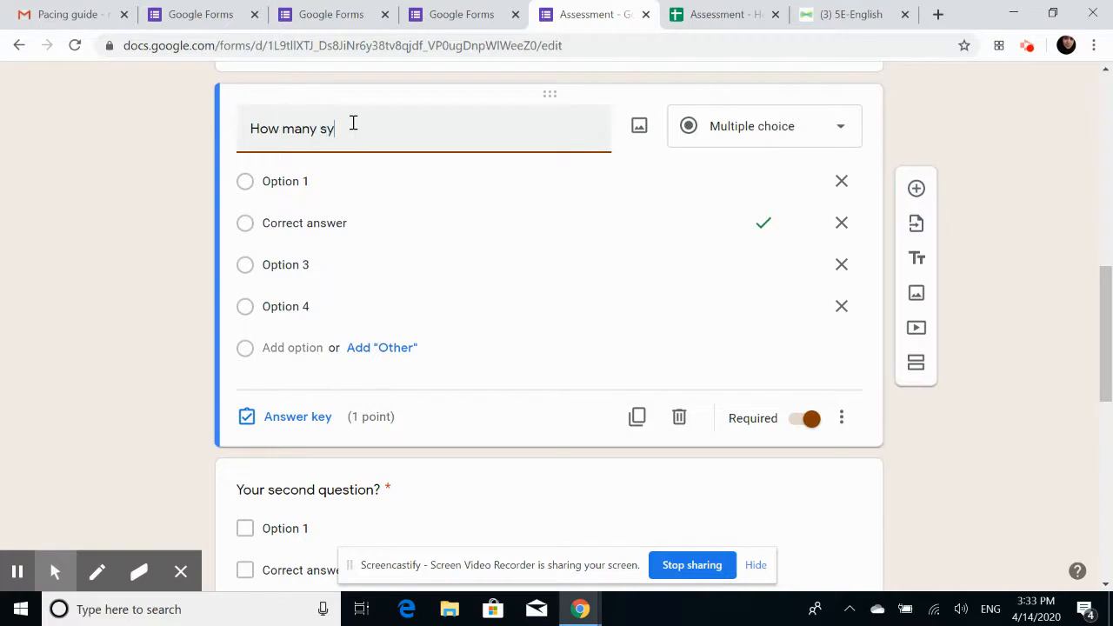
text(llabl)
text(kes)
key(BackSpace)
key(BackSpace)
text(wo)
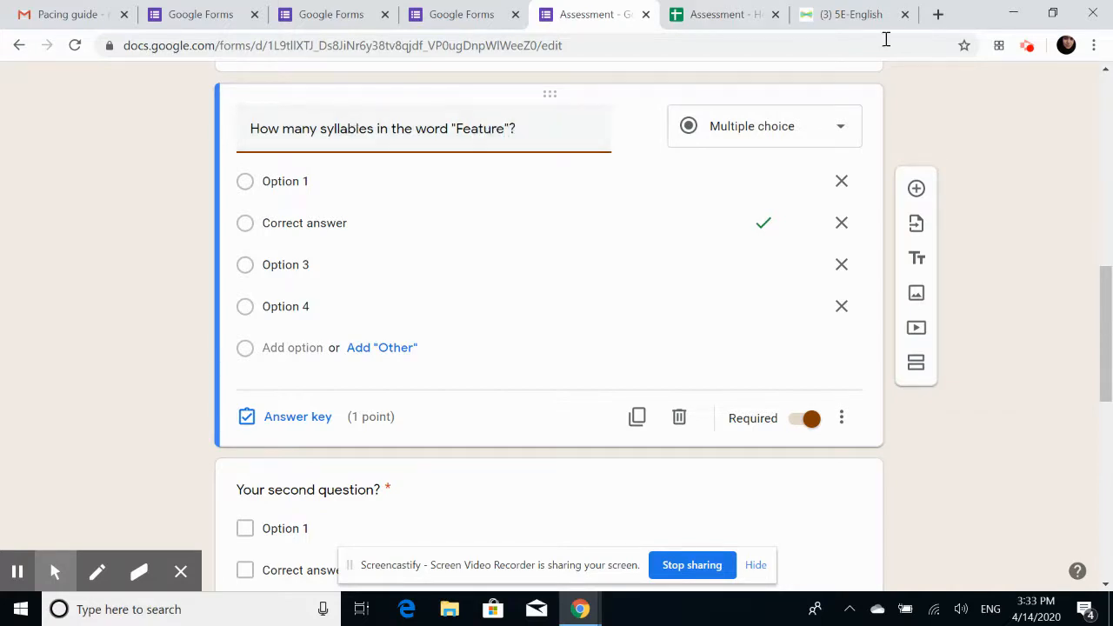
Try the Checkboxes and Drop-down answer types on the "Feature" syllable question
click(773, 131)
click(857, 144)
click(746, 221)
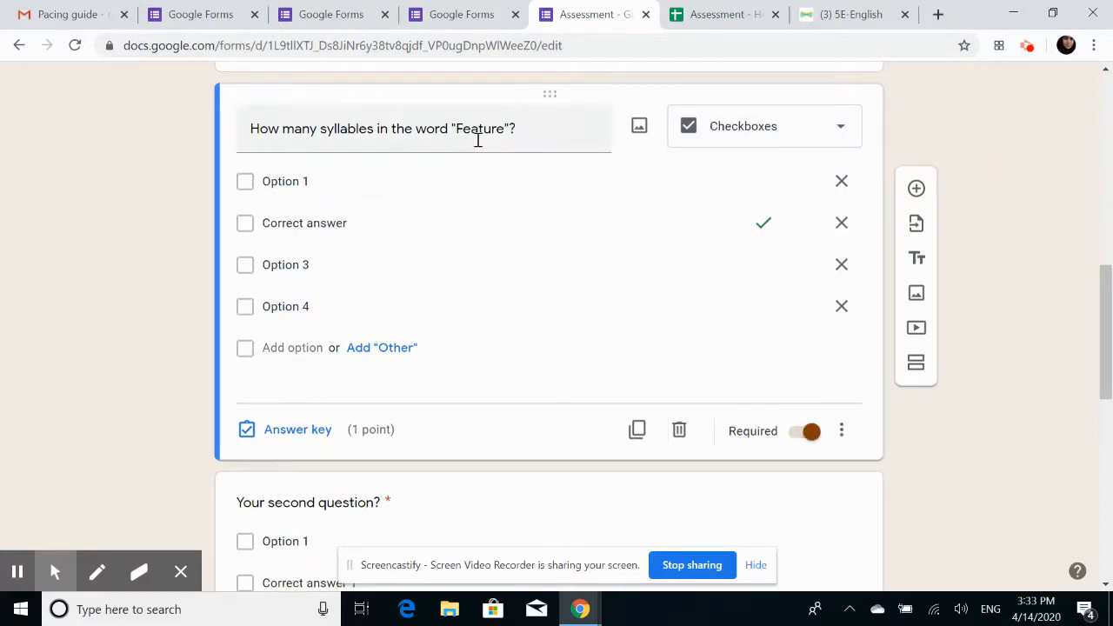
click(767, 132)
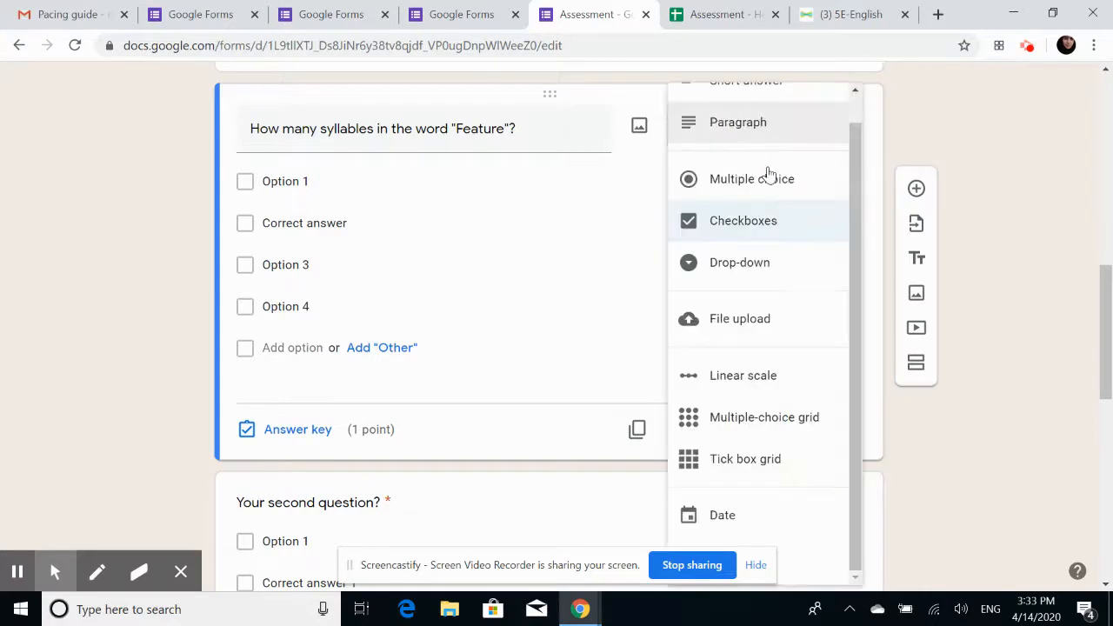
click(751, 267)
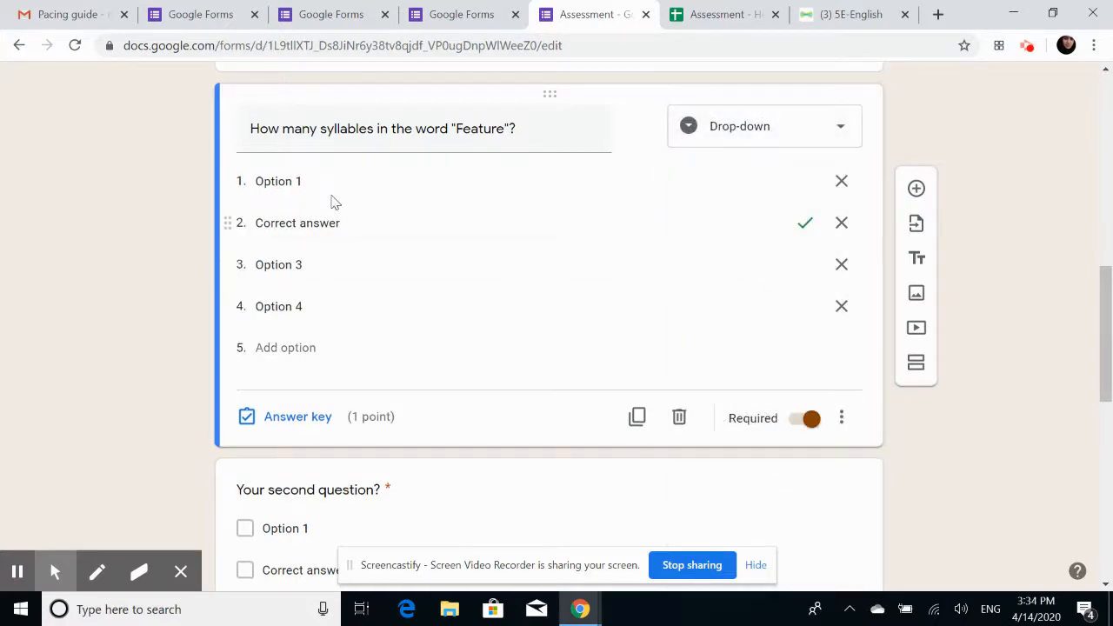
Switch the syllable question to a Linear scale and view the choices for the scale's starting value
click(802, 132)
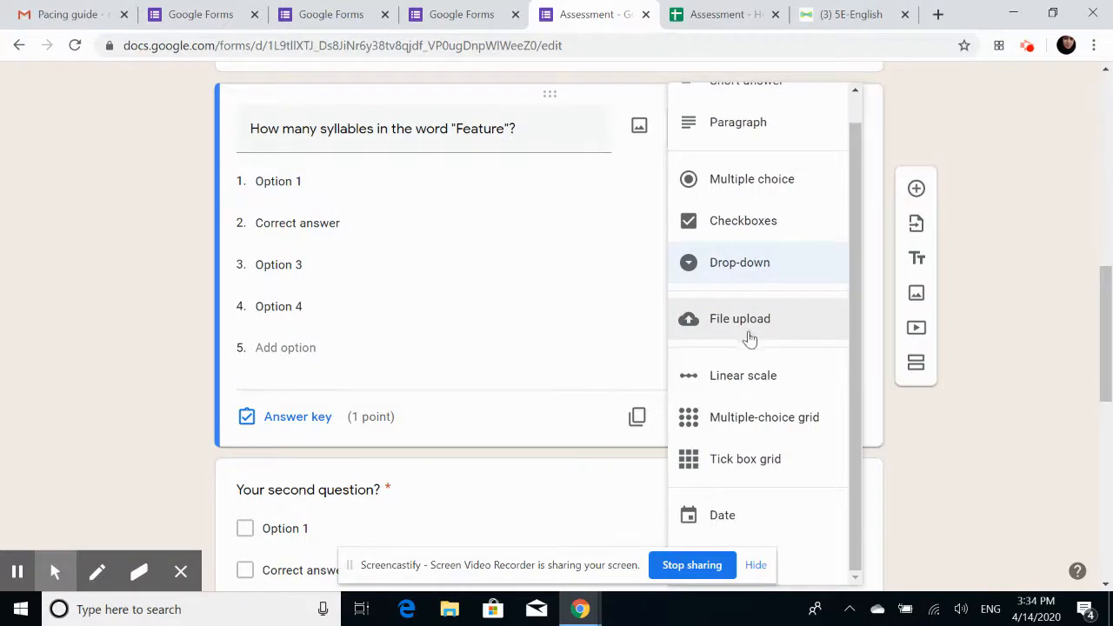
click(756, 380)
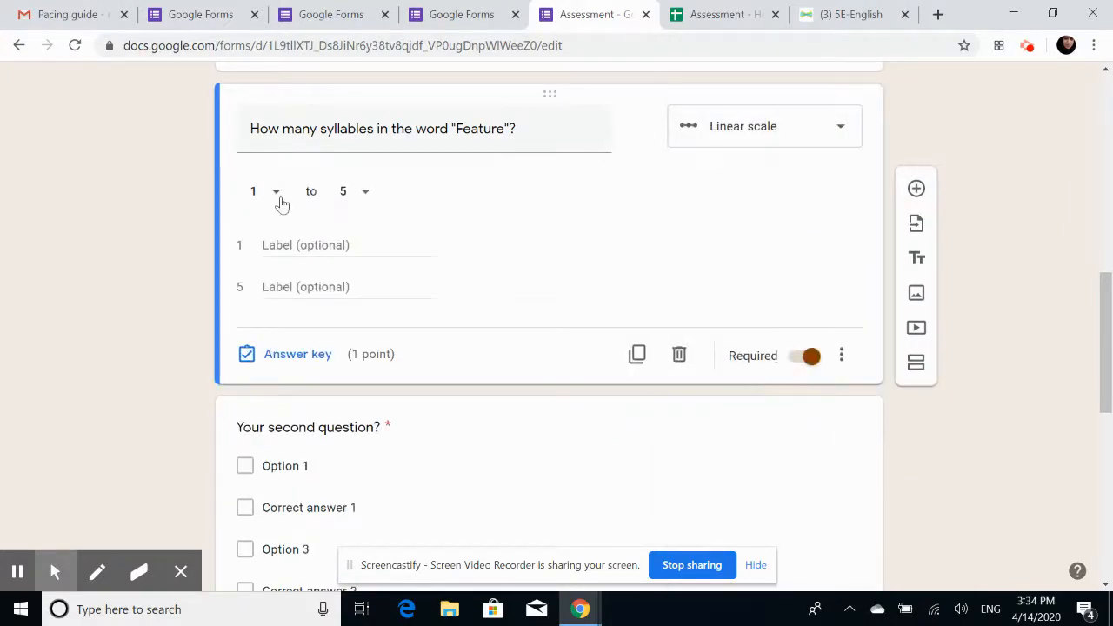
click(276, 193)
click(139, 226)
Try the Multiple-choice grid and Tick box grid answer types on the syllable question
click(759, 122)
click(743, 428)
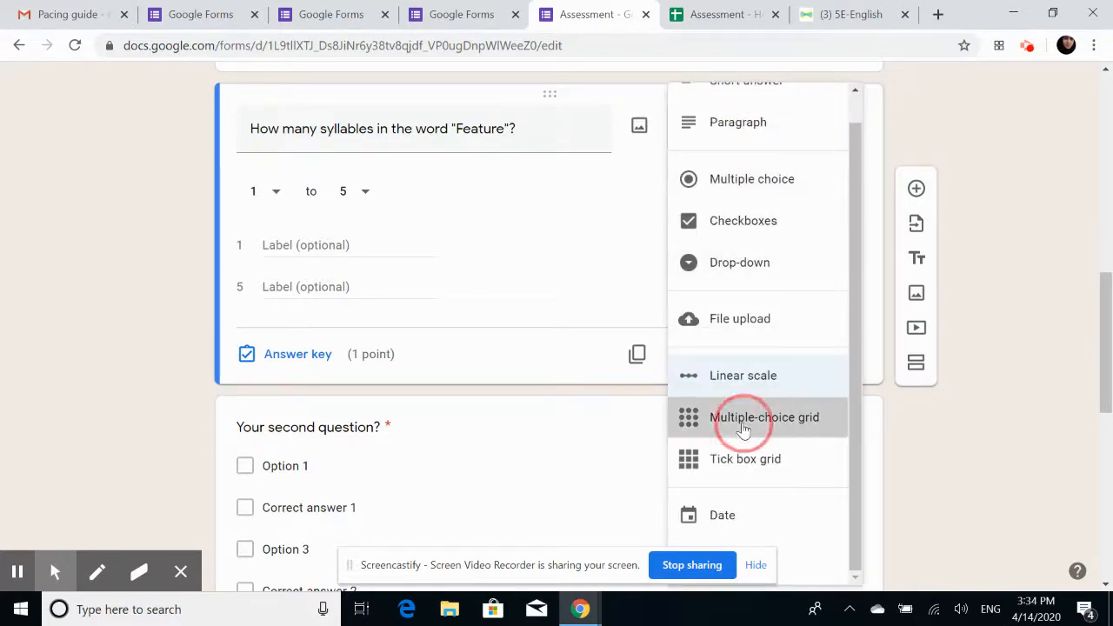
click(765, 141)
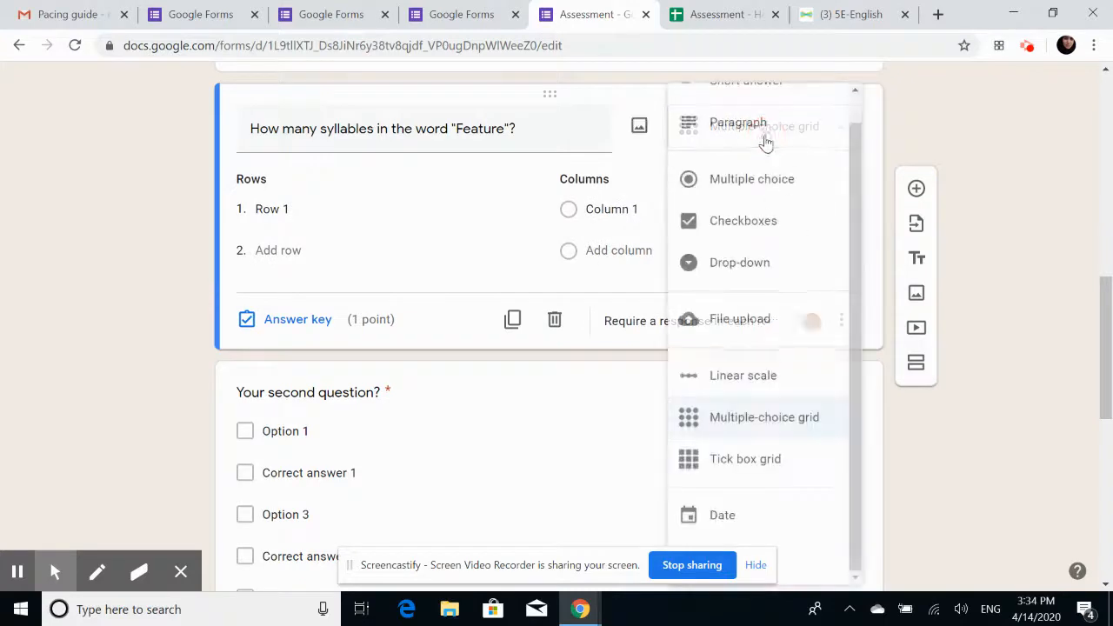
click(753, 458)
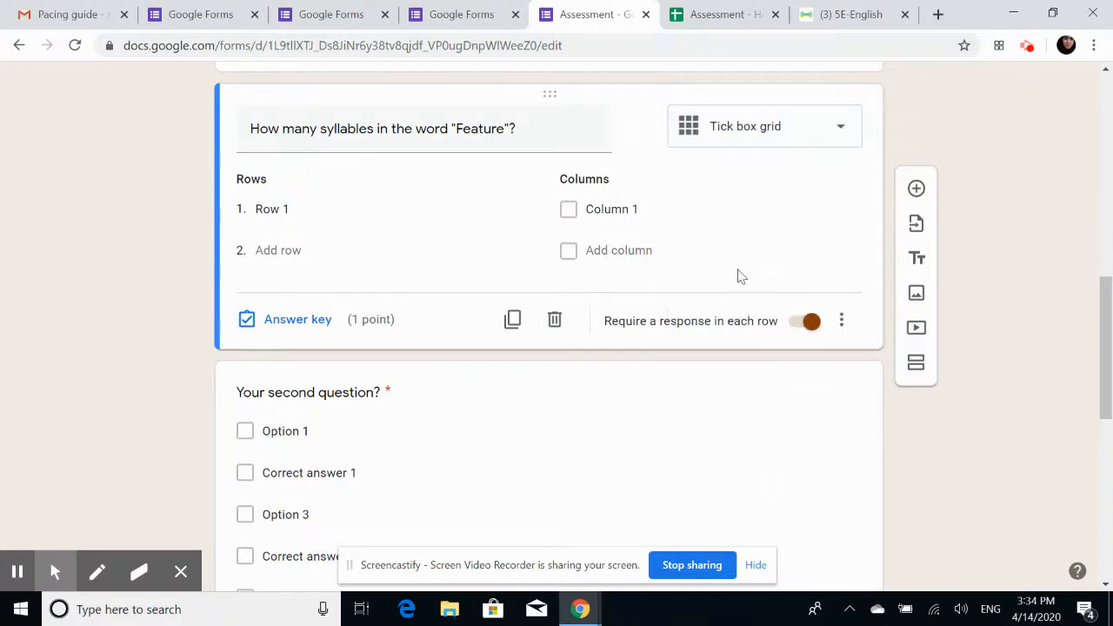
Set the syllable question's type to Multiple choice and enter 6, 2 and 1 as its answer options
click(737, 145)
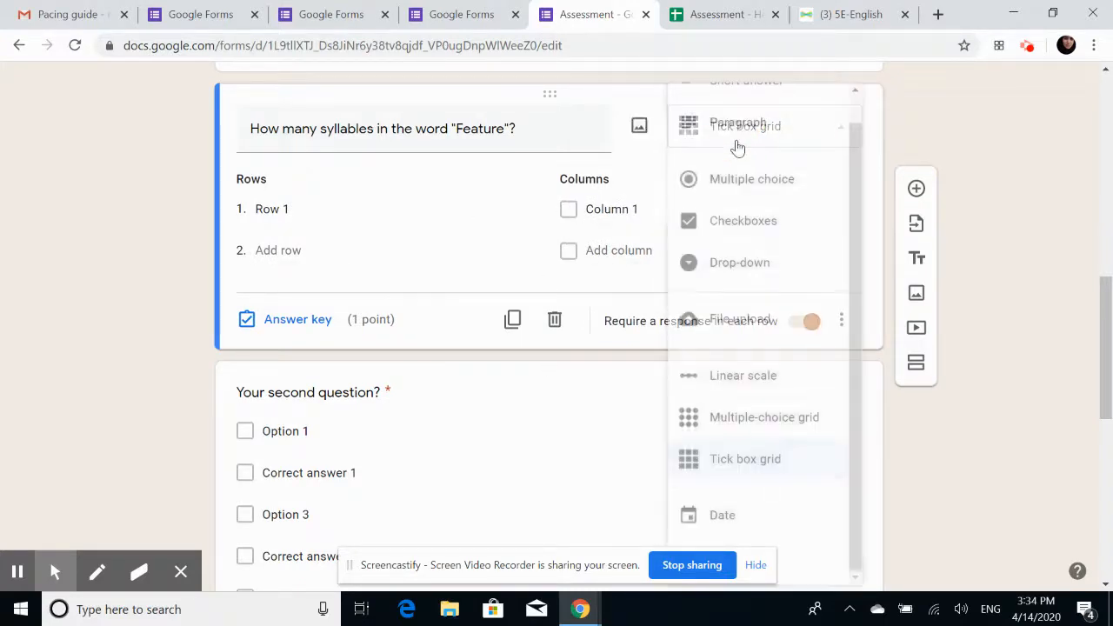
click(746, 177)
click(308, 178)
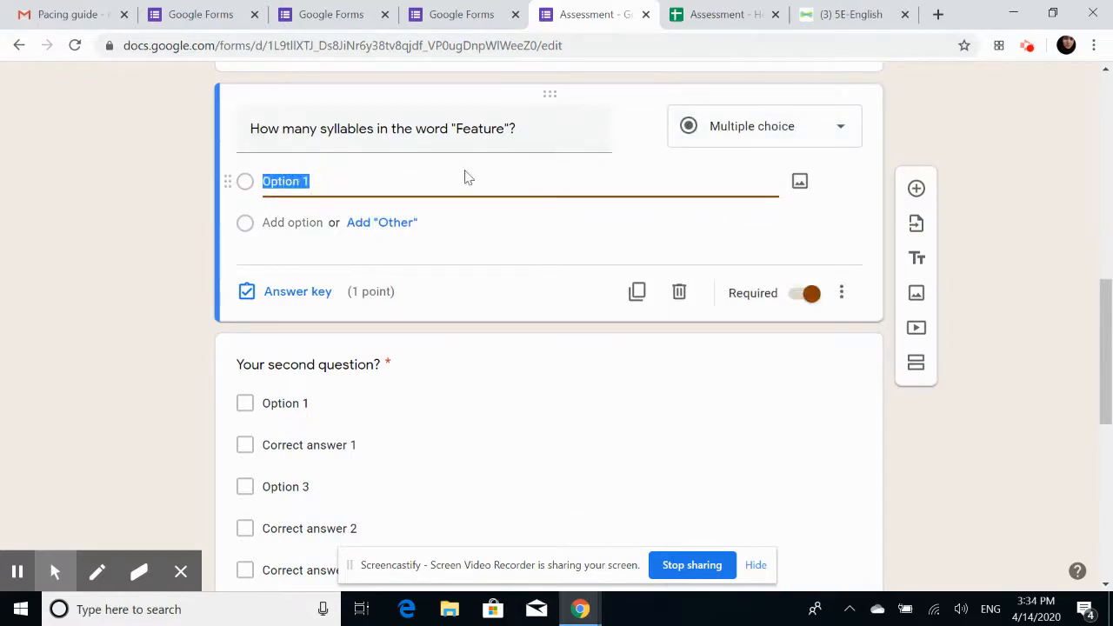
text(6)
click(299, 233)
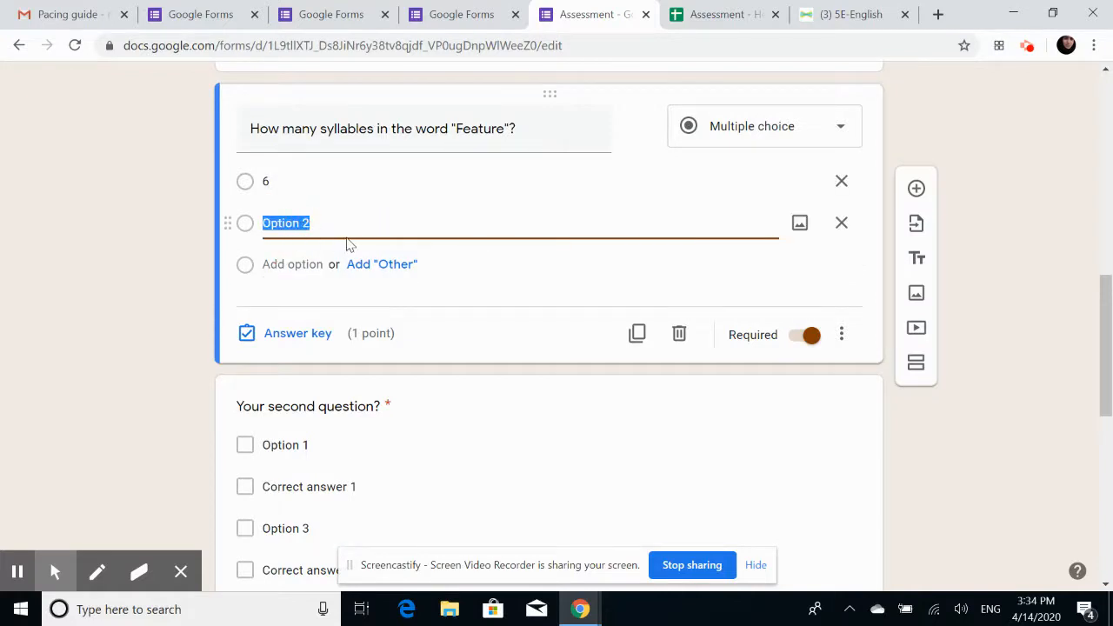
text(2)
click(308, 266)
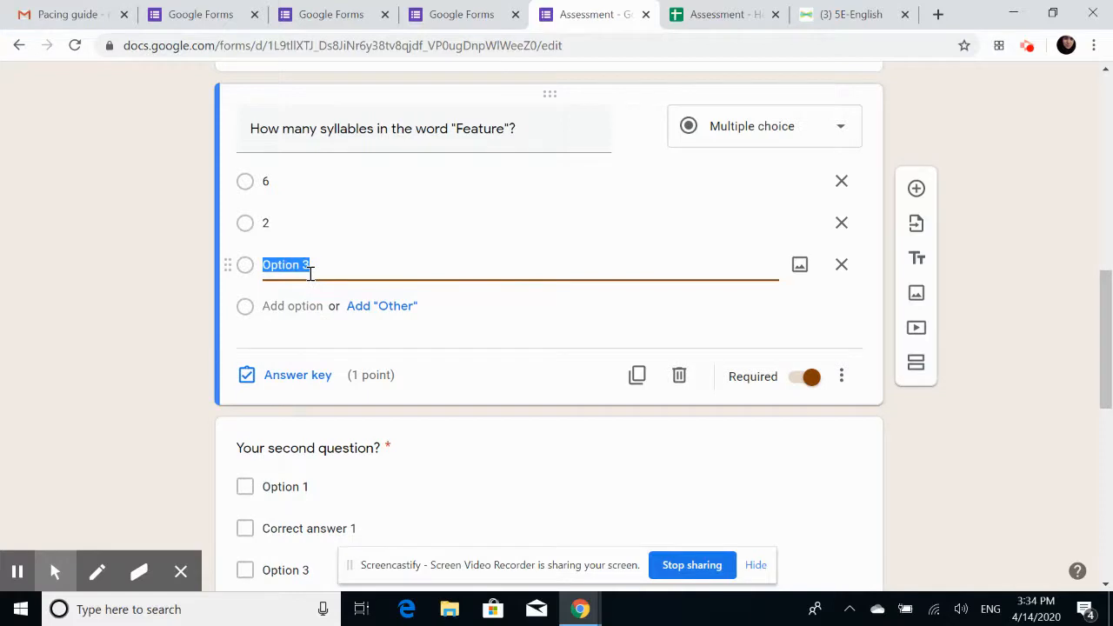
text(1)
click(131, 367)
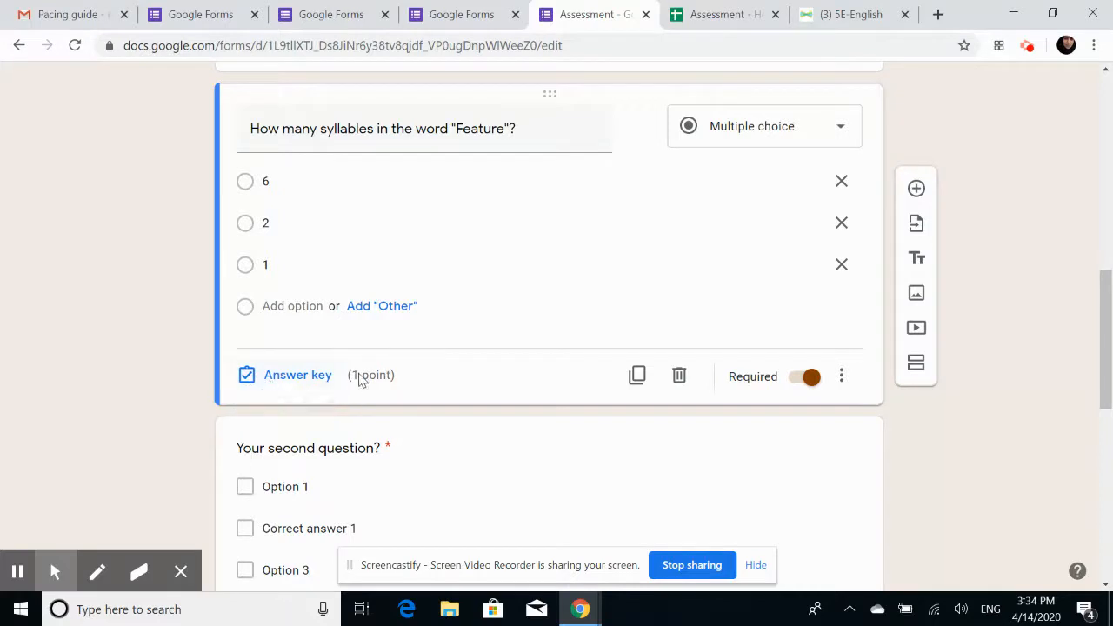
Mark 2 as the correct answer in the syllable question's answer key
click(244, 226)
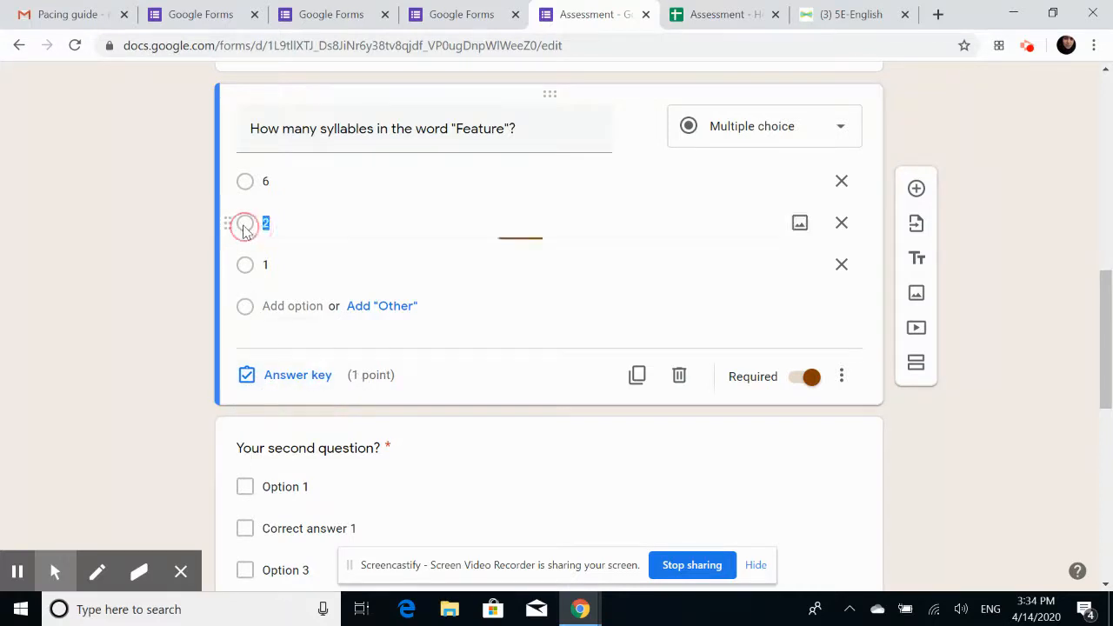
click(277, 380)
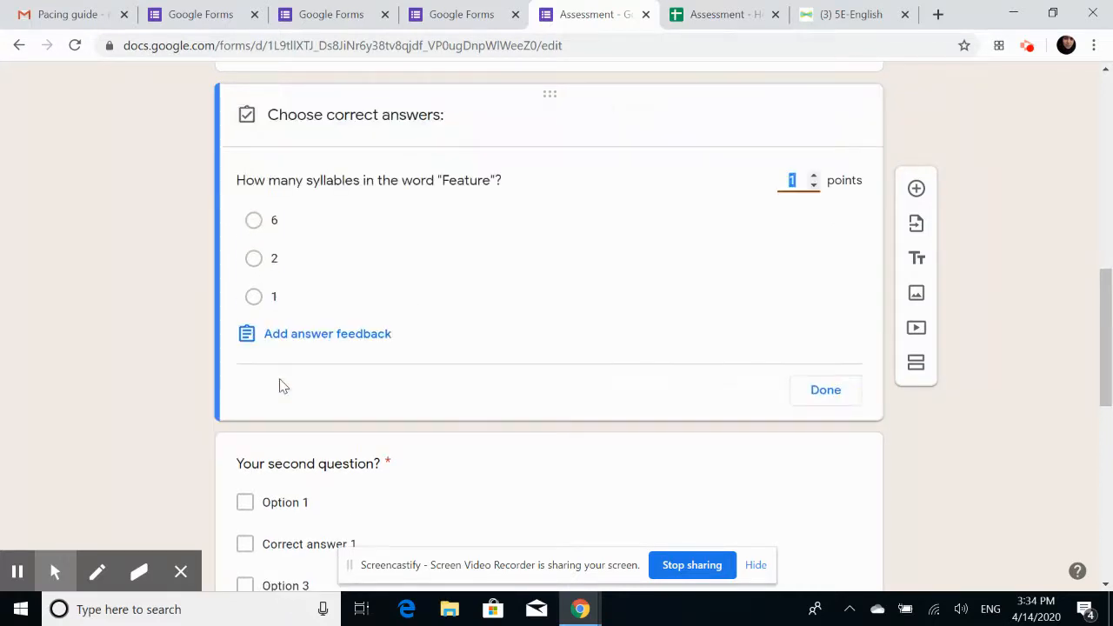
click(253, 258)
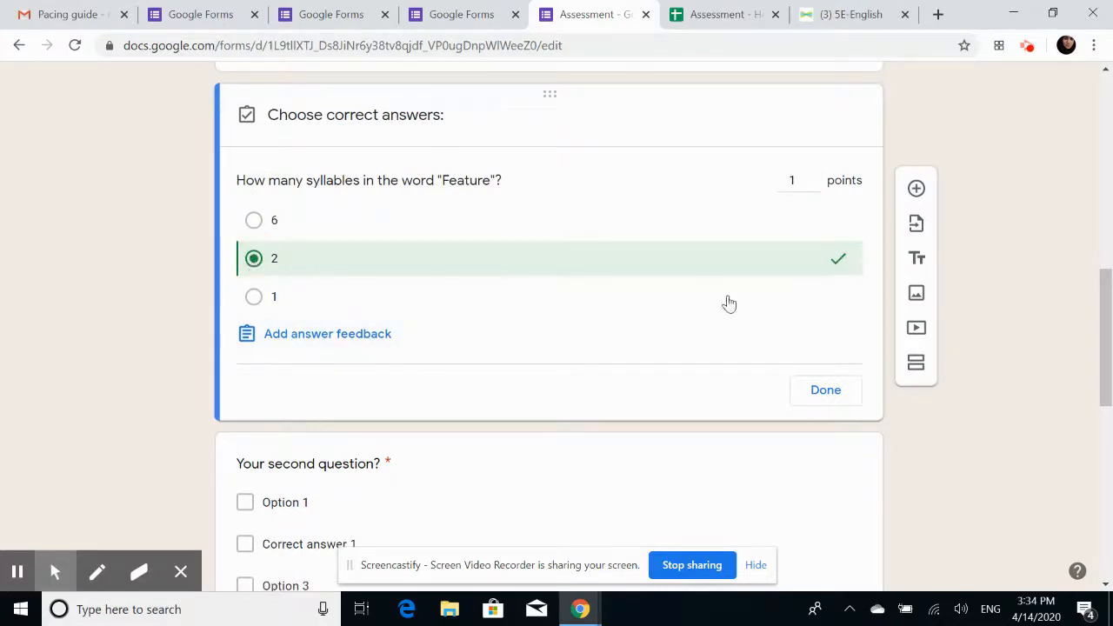
Add the feedback "Oops! think again!" for incorrect answers to the syllable question and save it
click(351, 338)
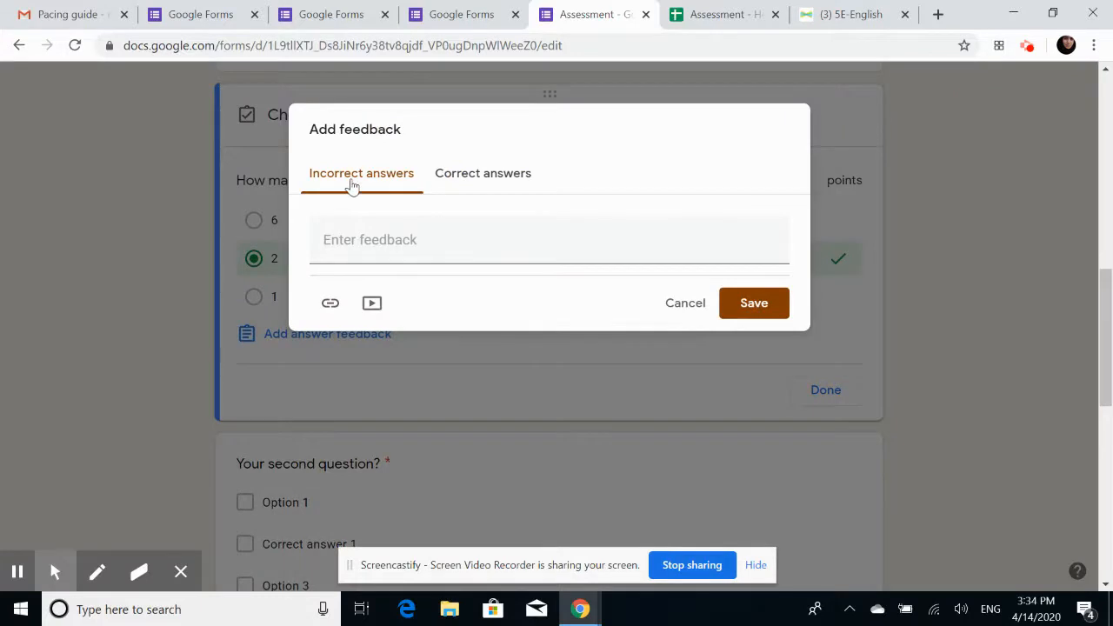
click(352, 248)
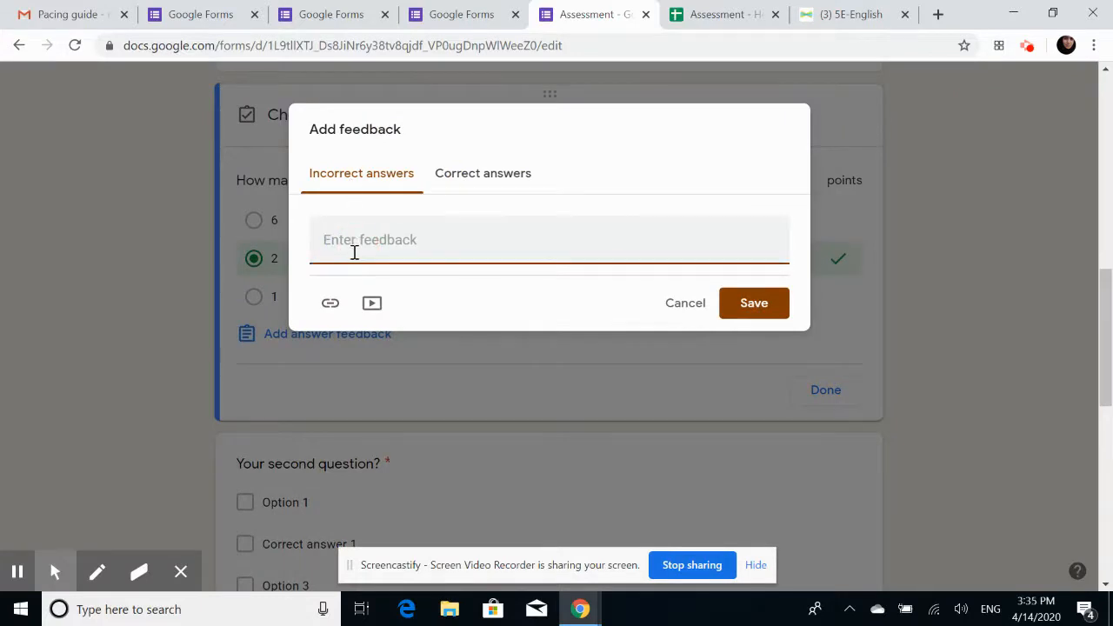
text(0)
text(ops! think again!)
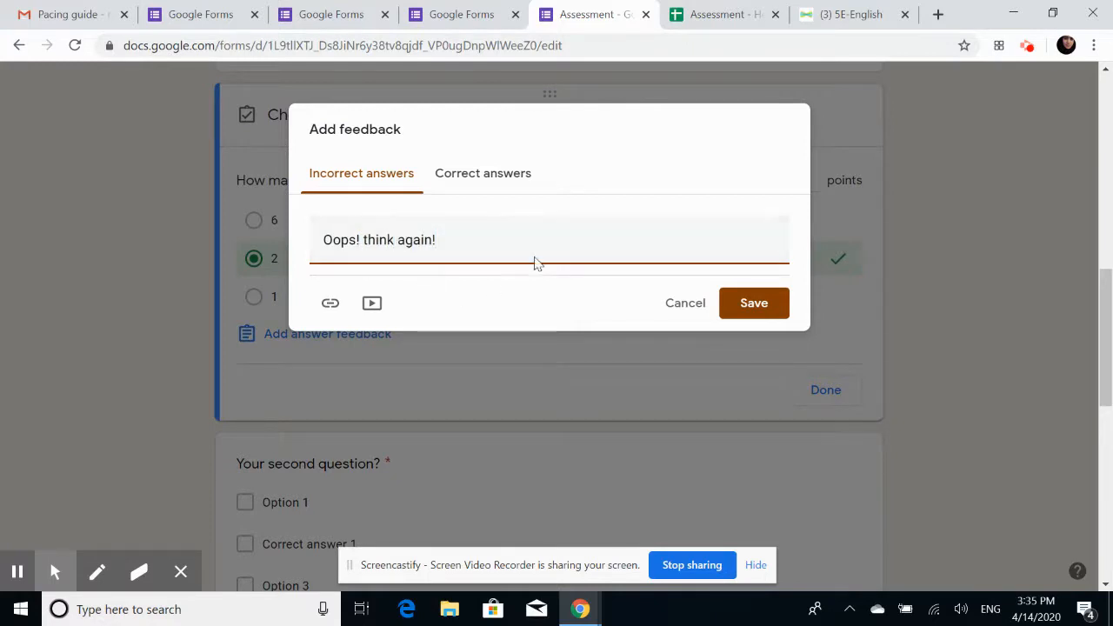
click(753, 306)
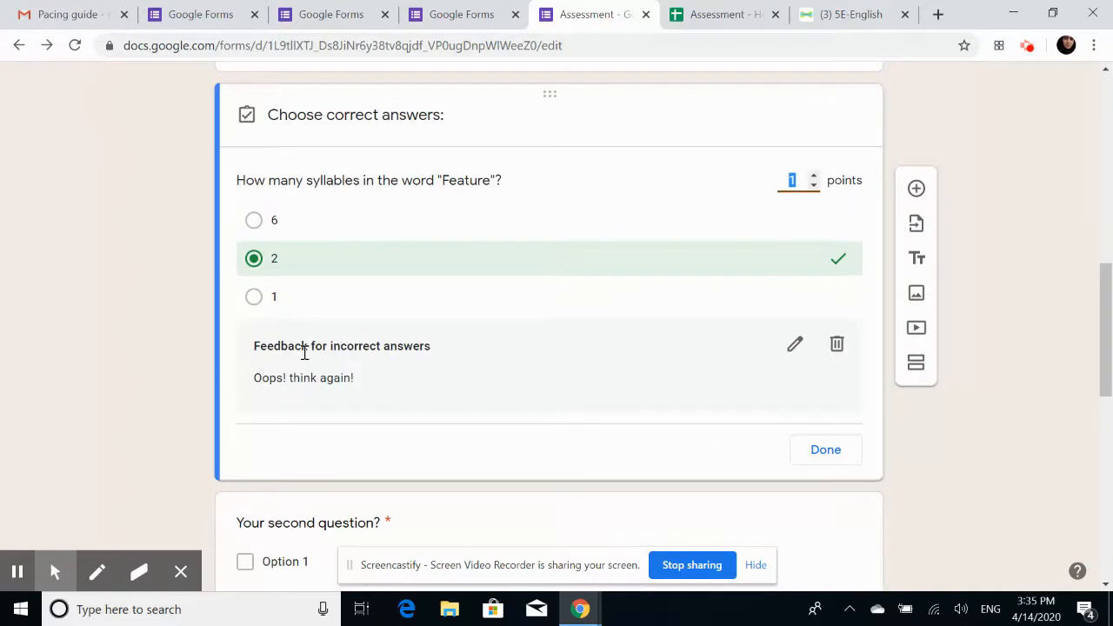
Add the feedback "Bravo!" for correct answers to the syllable question and save it
click(797, 355)
click(498, 185)
click(382, 252)
text(Bravo!)
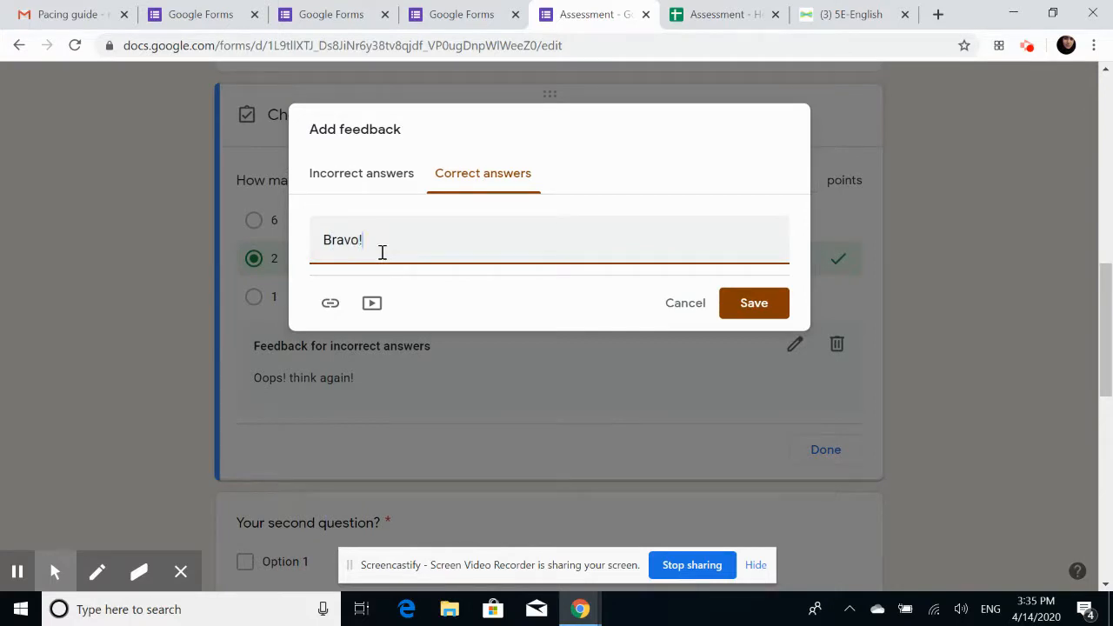
click(734, 303)
click(48, 406)
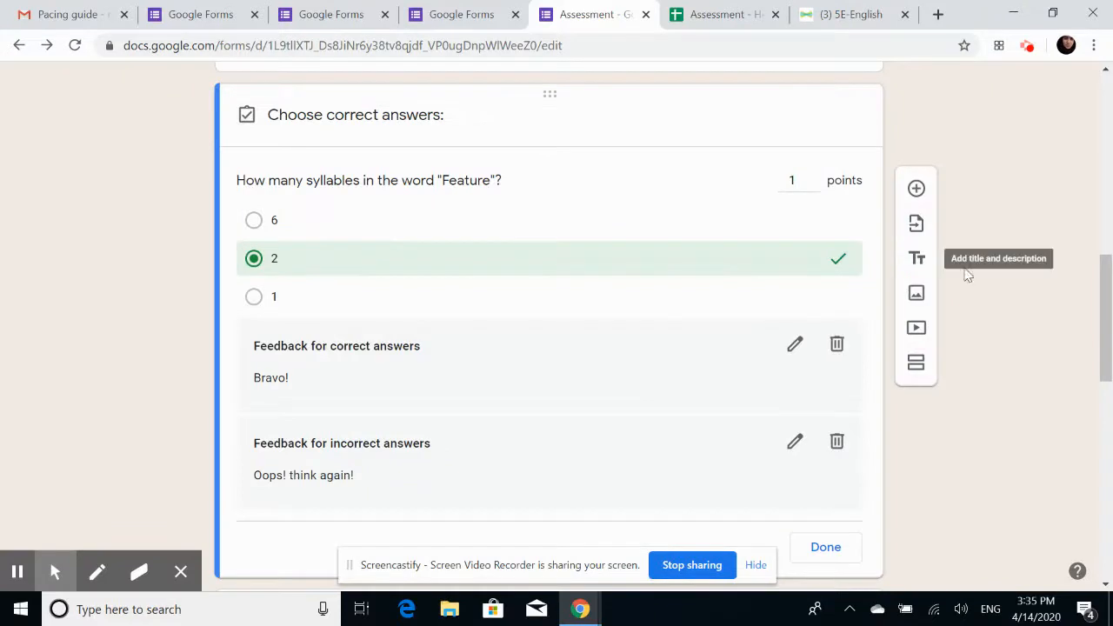
Raise the syllable question's score to 2 points, return it to 1 point and finish the answer key
click(812, 176)
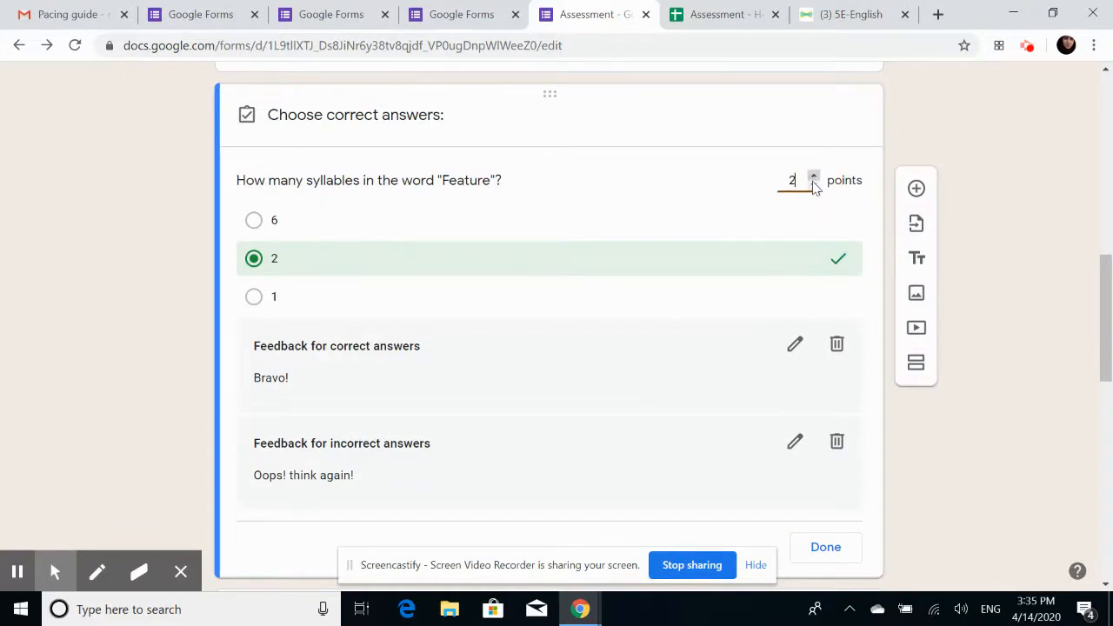
click(814, 187)
drag(1106, 353, 1071, 379)
click(823, 454)
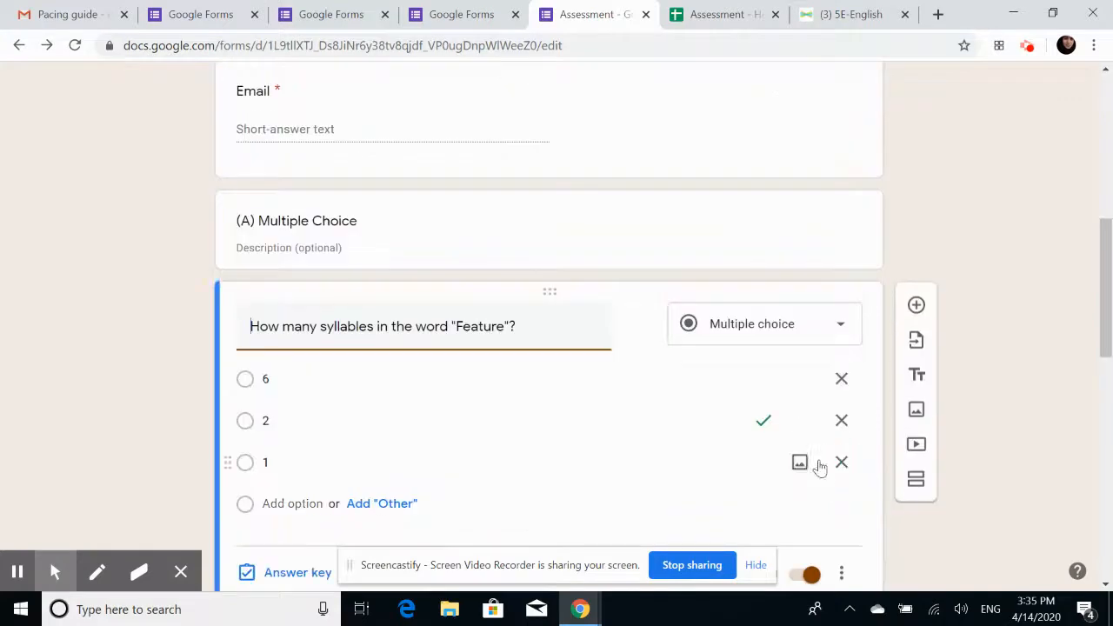
drag(1105, 301, 1107, 342)
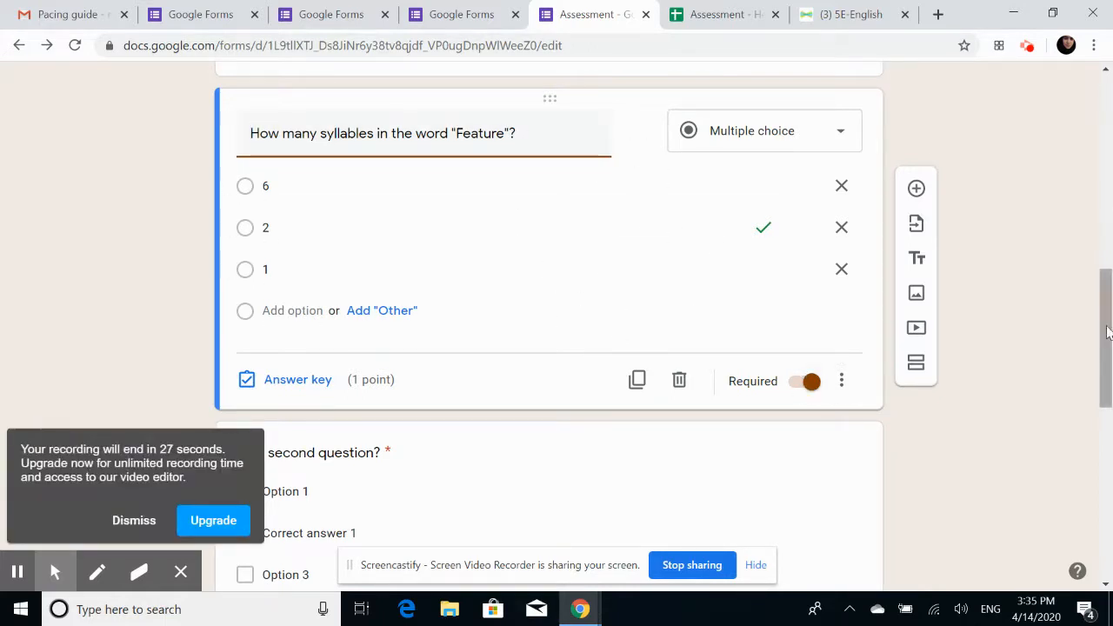
scroll(1104, 330, down, 3)
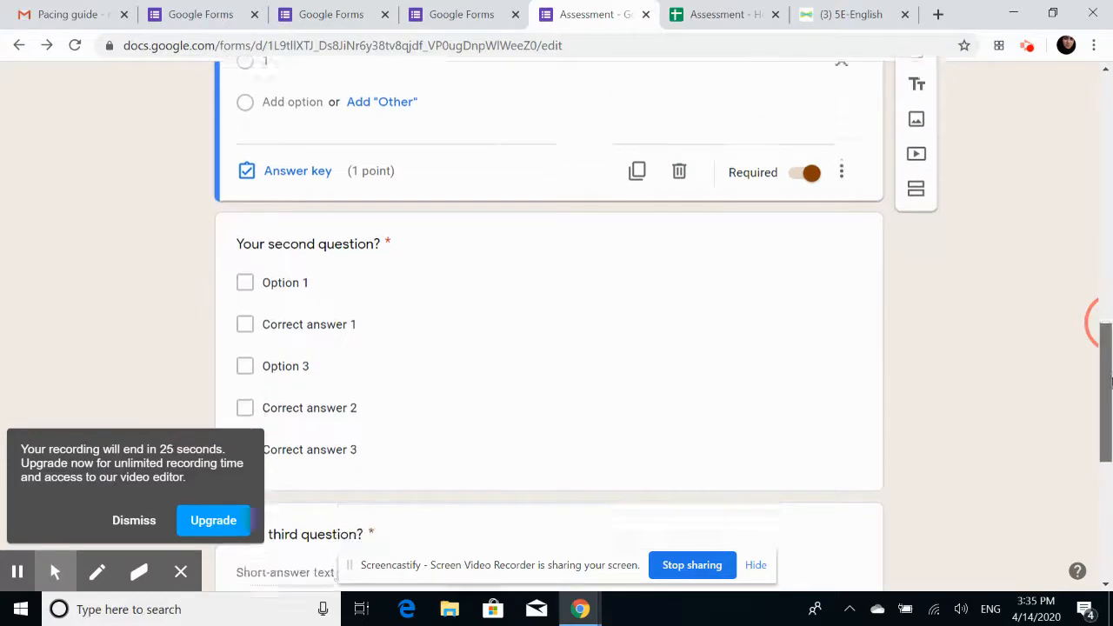